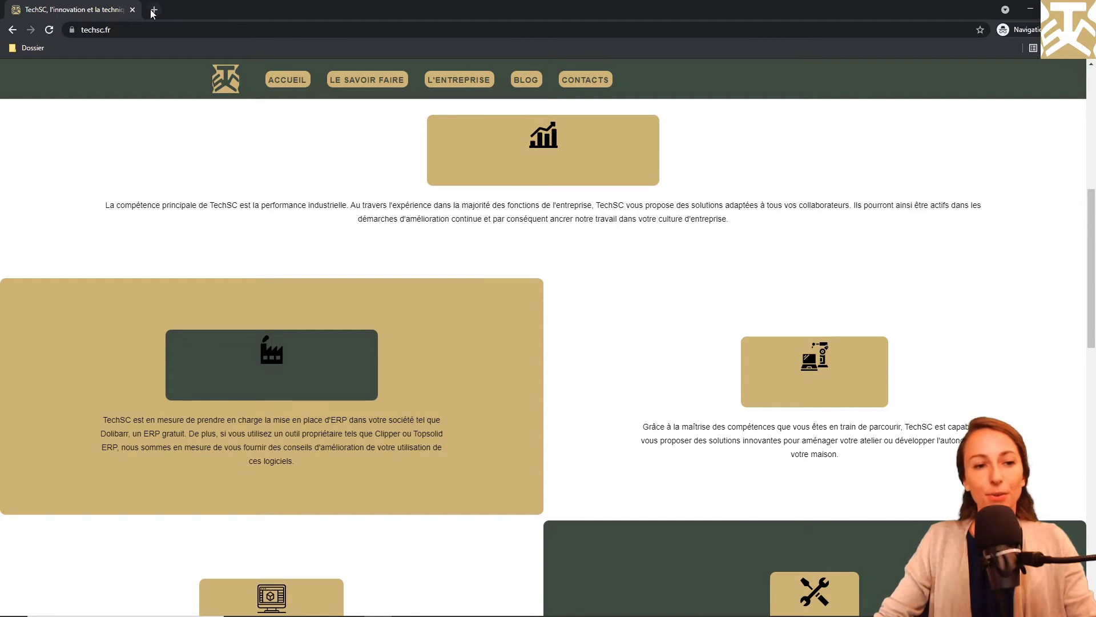
Google 'infomaniak dolibarr' in a new private tab and open Infomaniak's Hébergement Dolibarr result
left_click(155, 10)
type("in")
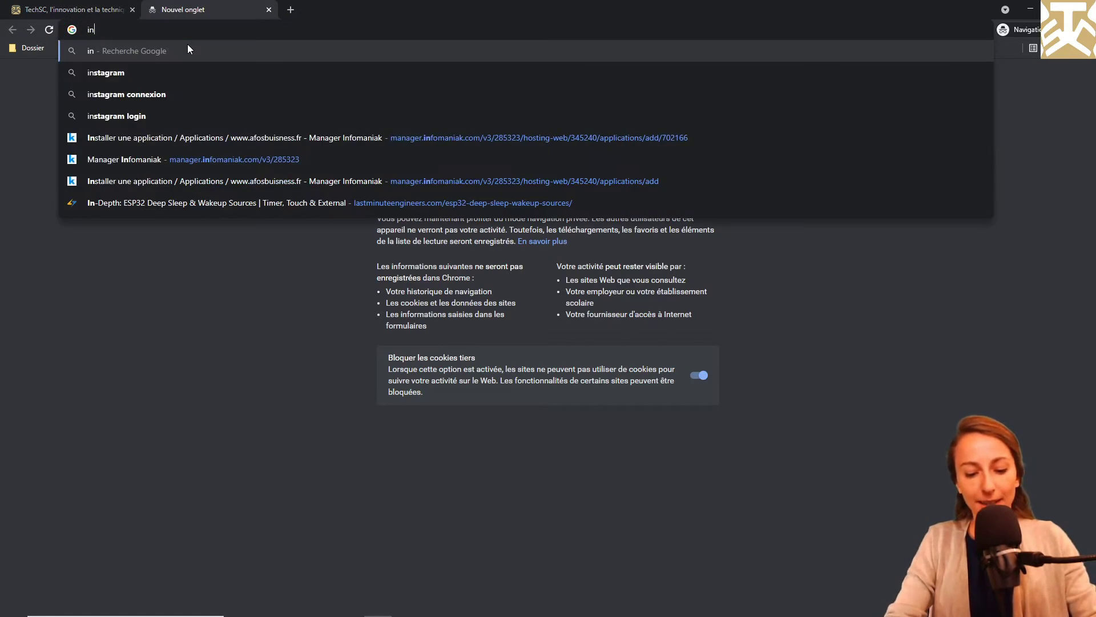
type("fomaniak")
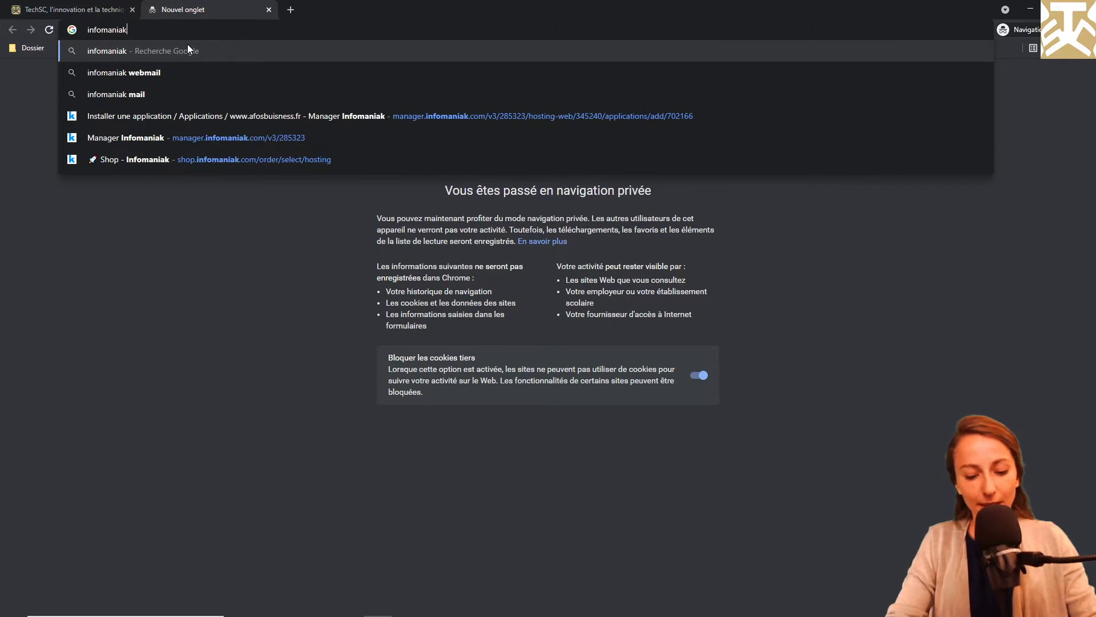
type(" dolibarr")
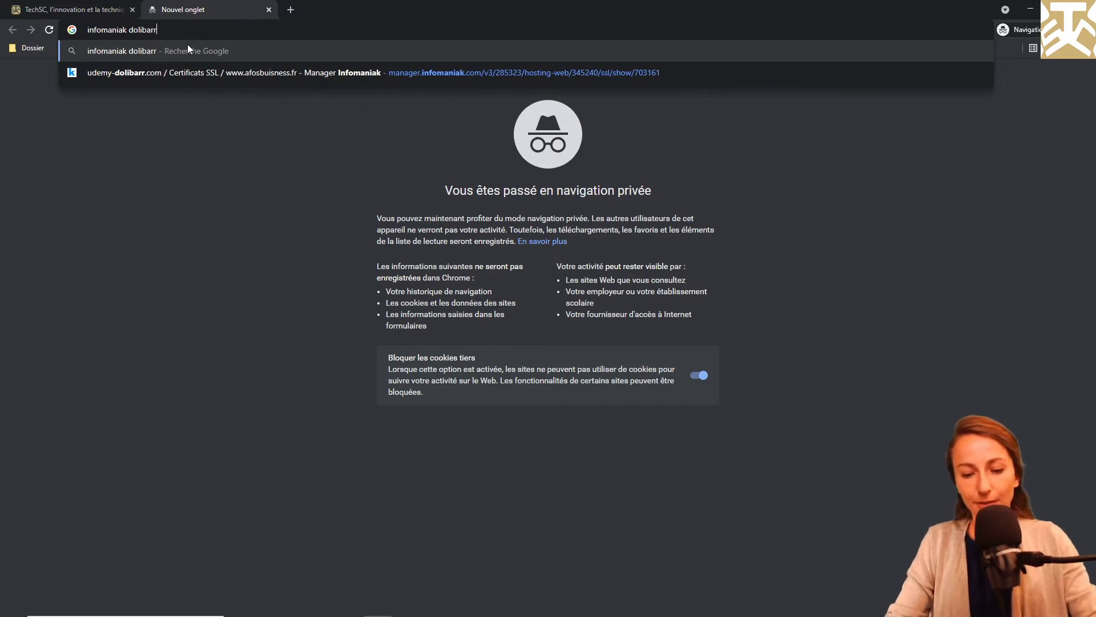
key("Return")
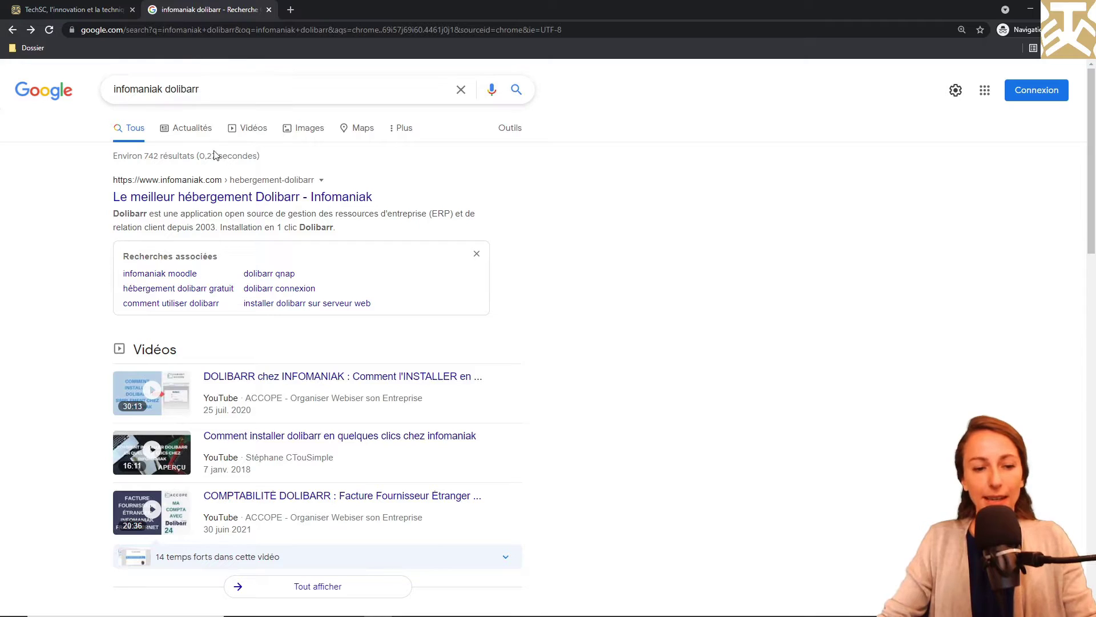
left_click(216, 198)
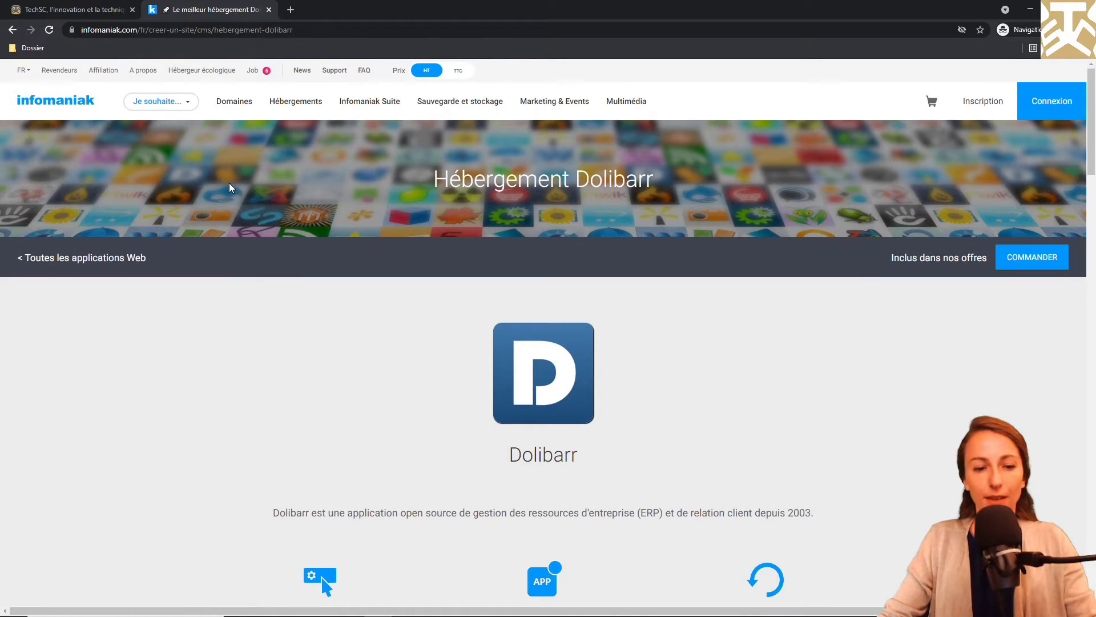
Compare the Web, Classic and Serveur Cloud offers and order the Classic plan (from 7,25 € / mois)
scroll(229, 184, "down", 15)
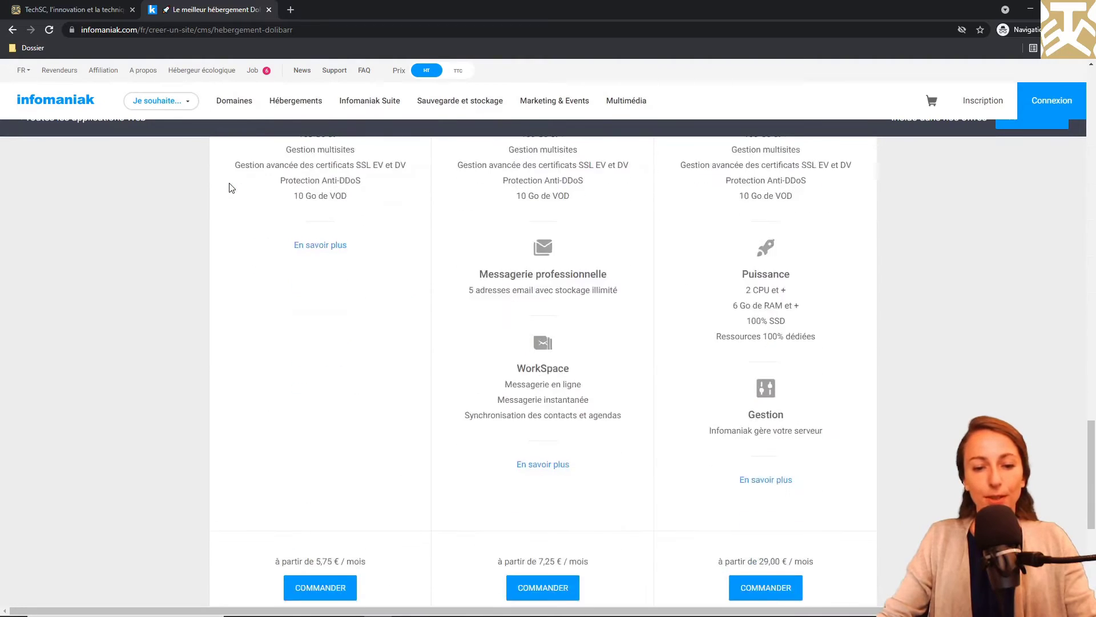
scroll(231, 187, "up", 4)
scroll(232, 188, "down", 1)
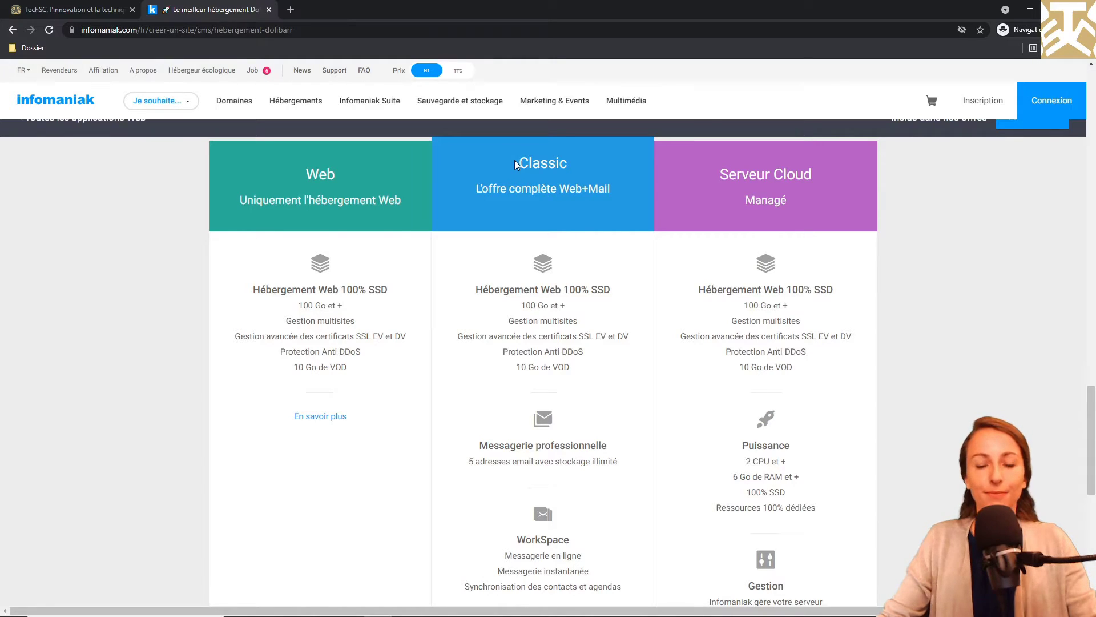
scroll(517, 165, "down", 2)
scroll(516, 165, "down", 3)
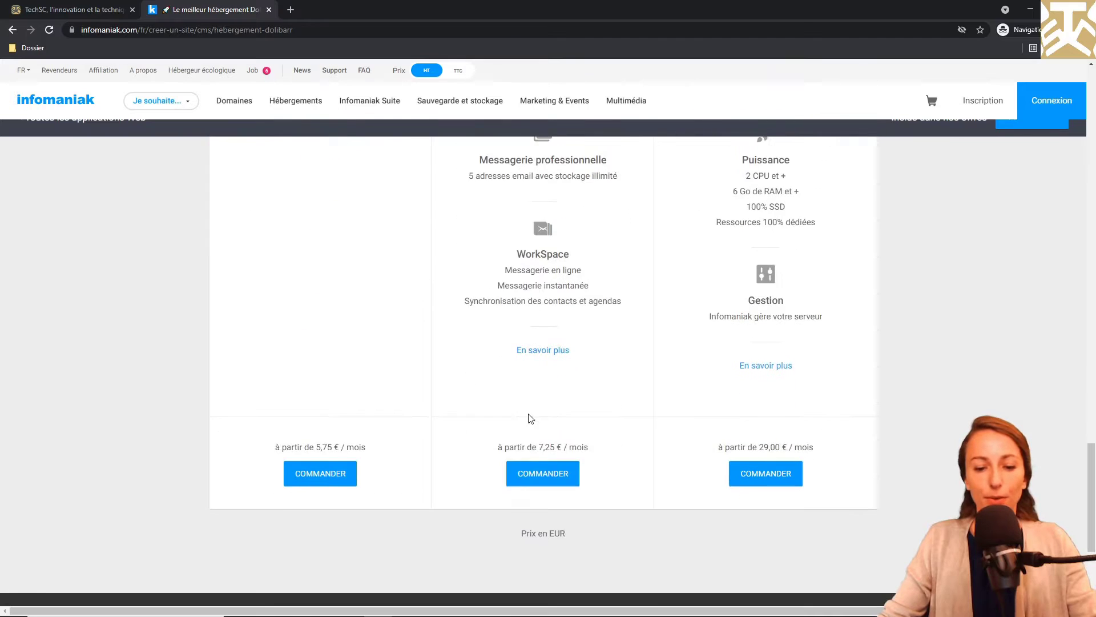
left_click(550, 475)
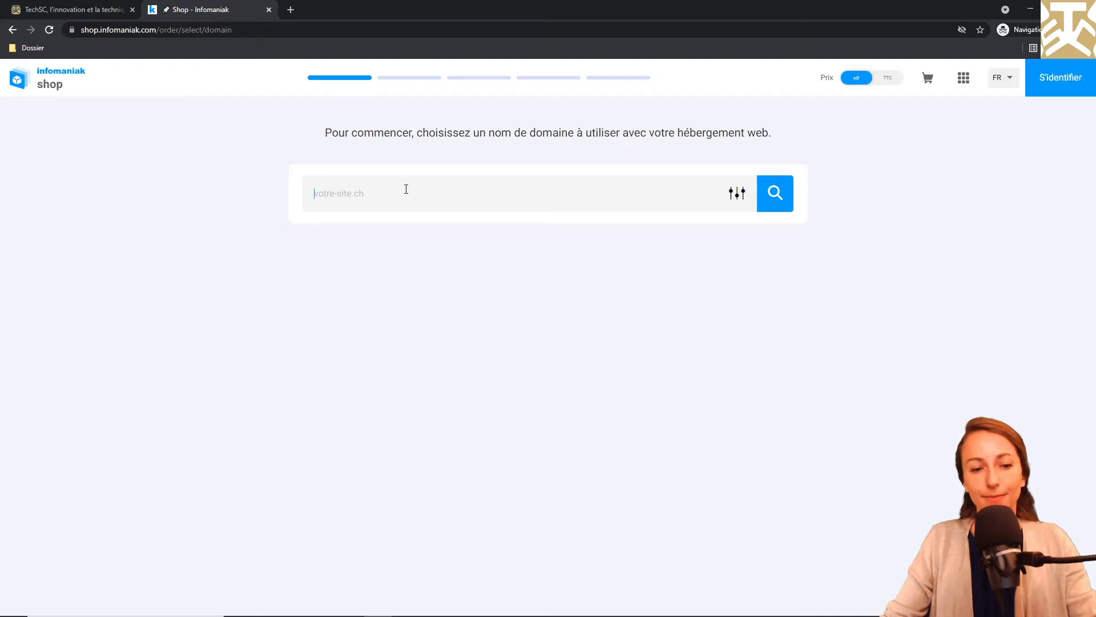
Check udemy-dolibarr.com availability, find it reserved, and choose to order only the hosting
type("u")
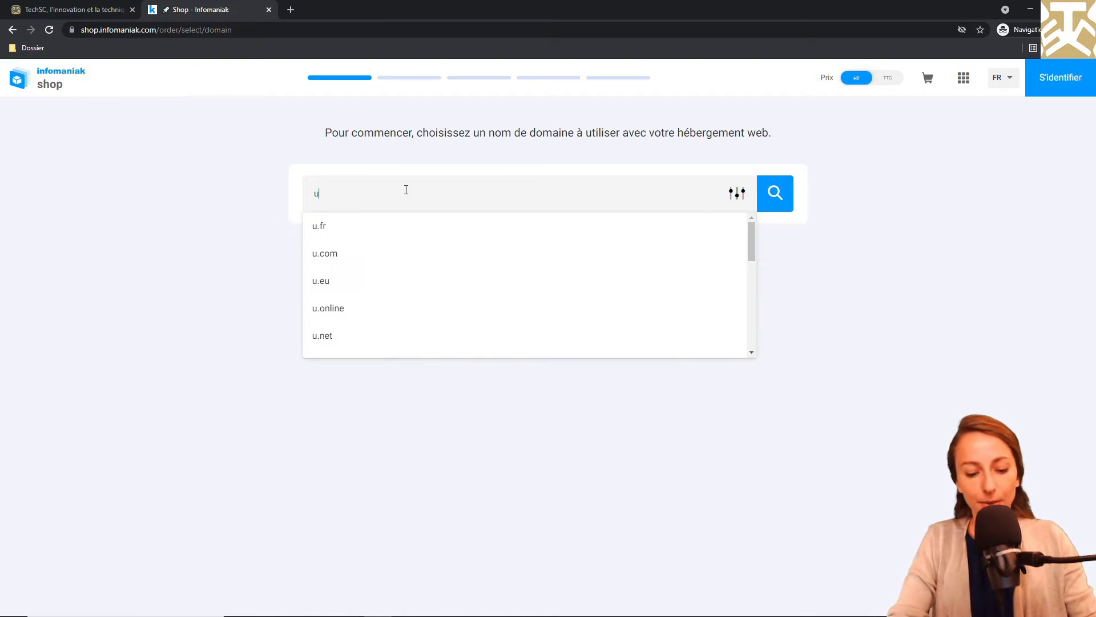
type("demy-dol")
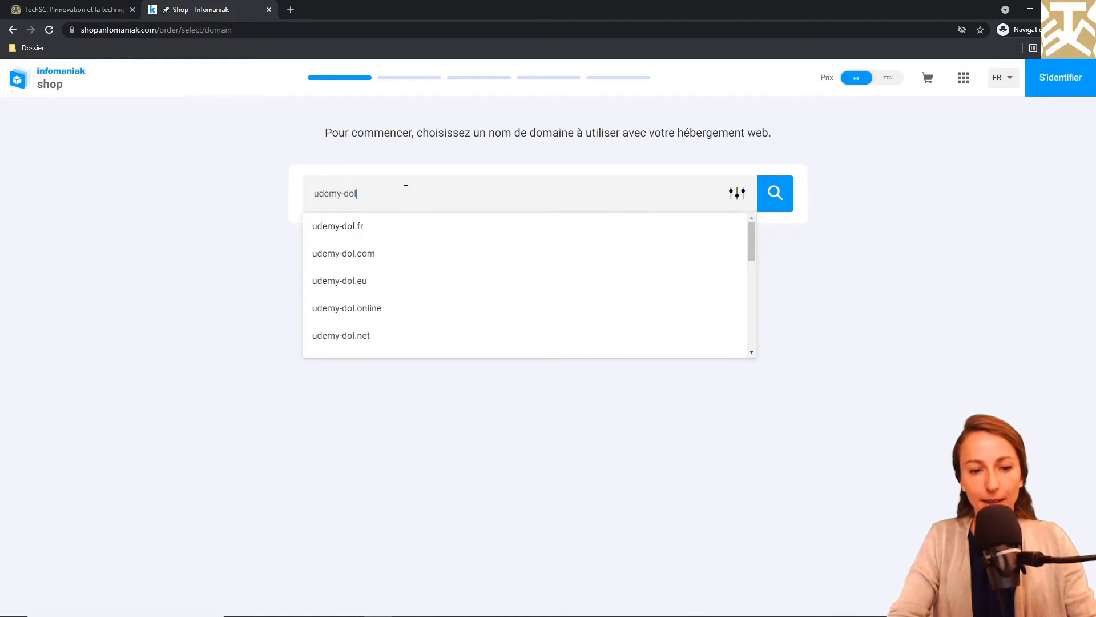
type("ibarr")
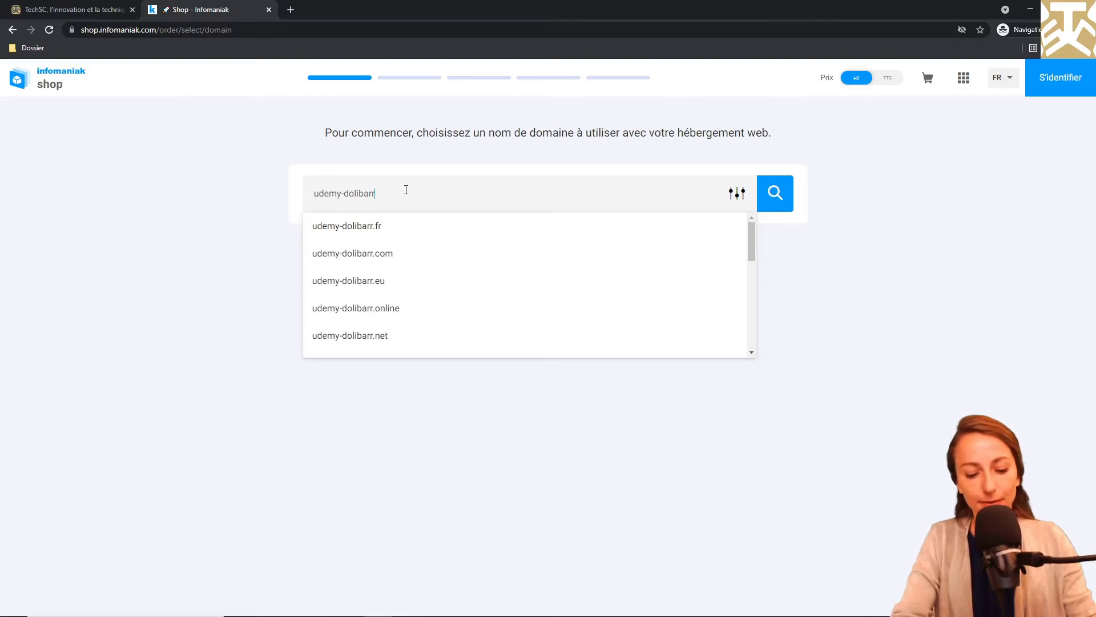
type(".com")
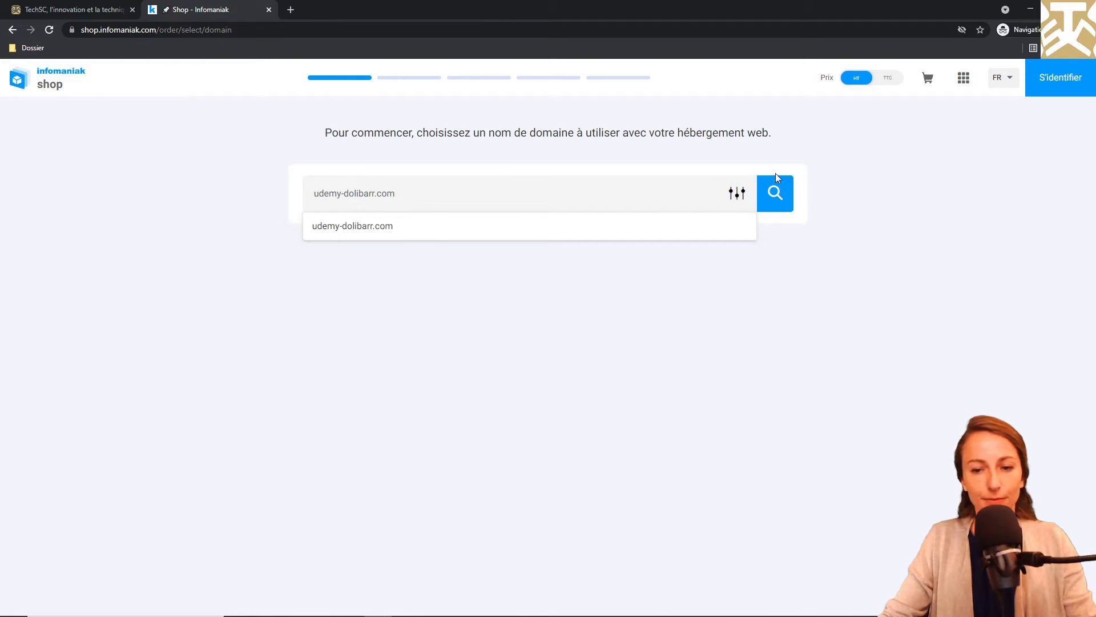
left_click(776, 195)
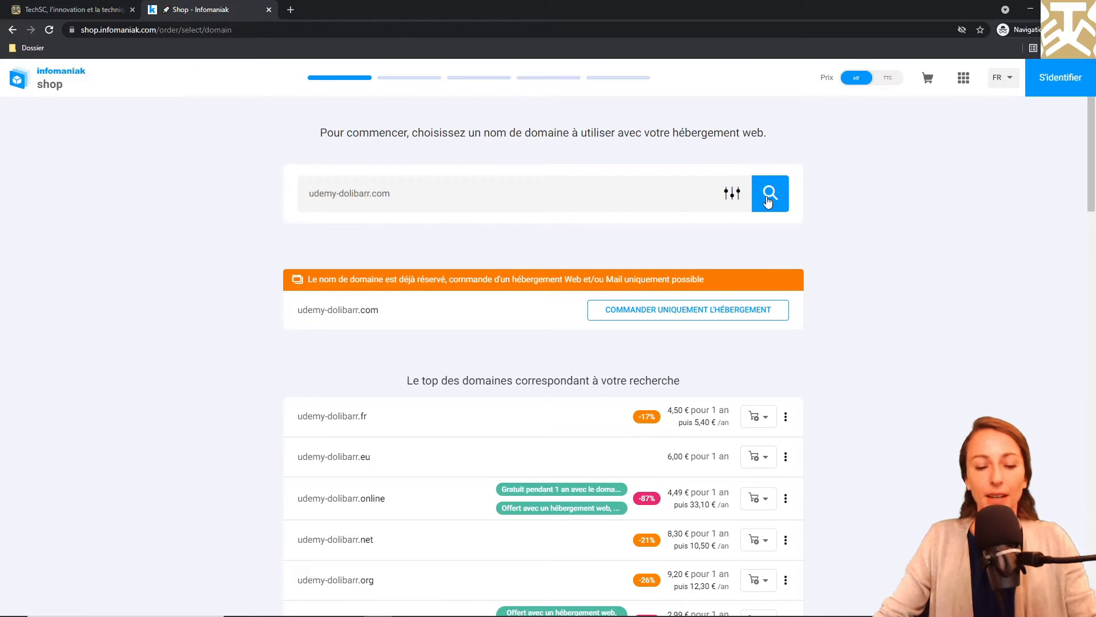
scroll(770, 200, "down", 2)
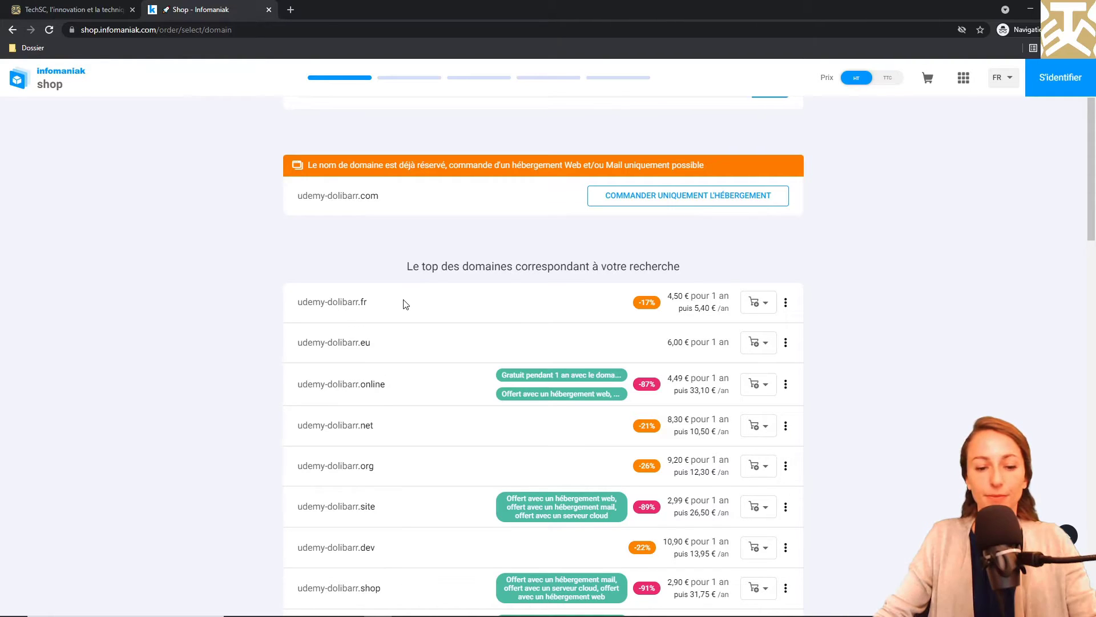
left_click(787, 467)
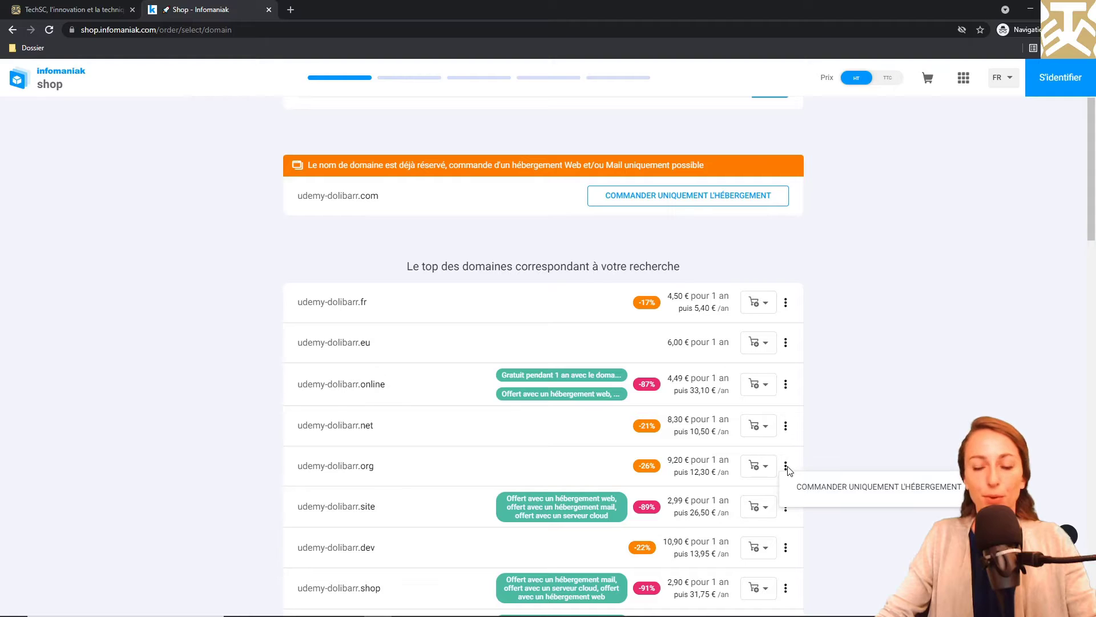
left_click(828, 488)
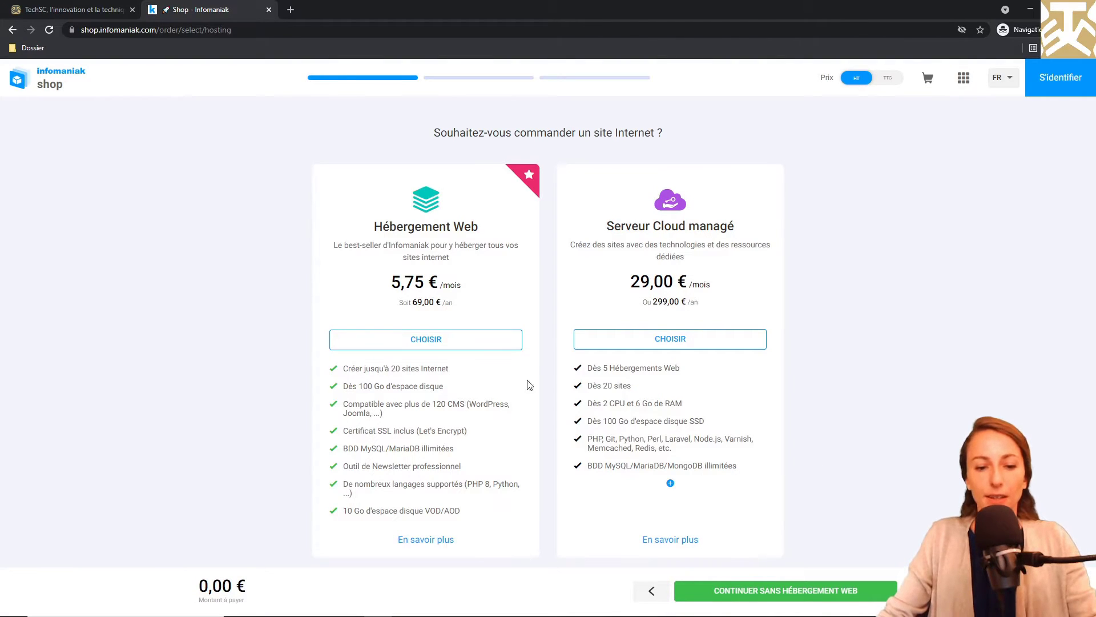
Choose Hébergement Web with a 7-address mail pack (2,71 €/mois) and continue to account creation
left_click(438, 339)
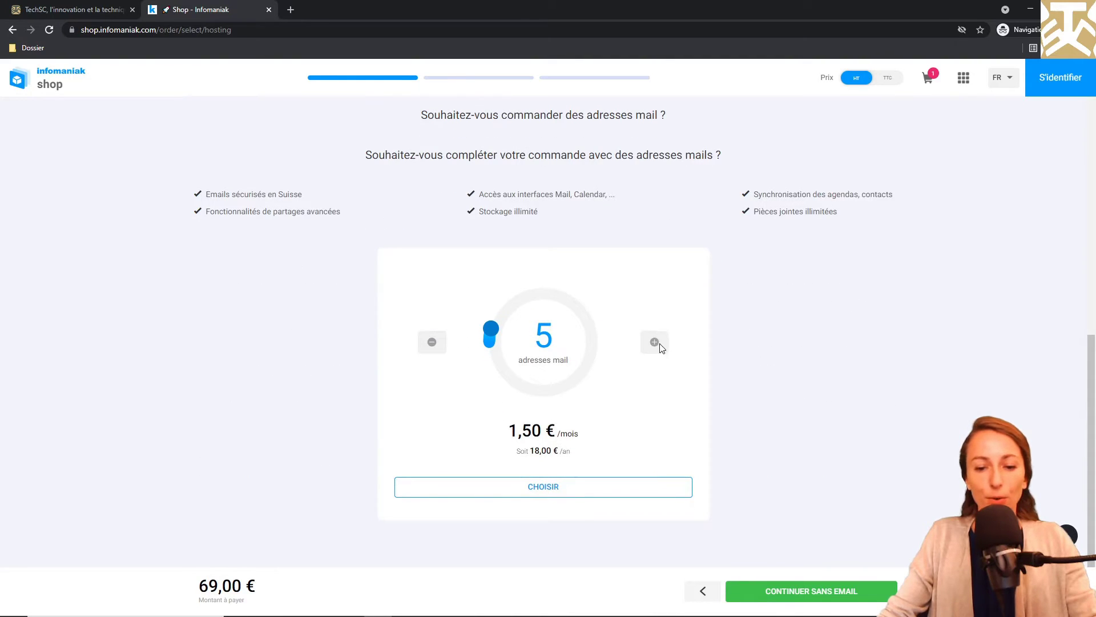
left_click(655, 343)
left_click(654, 343)
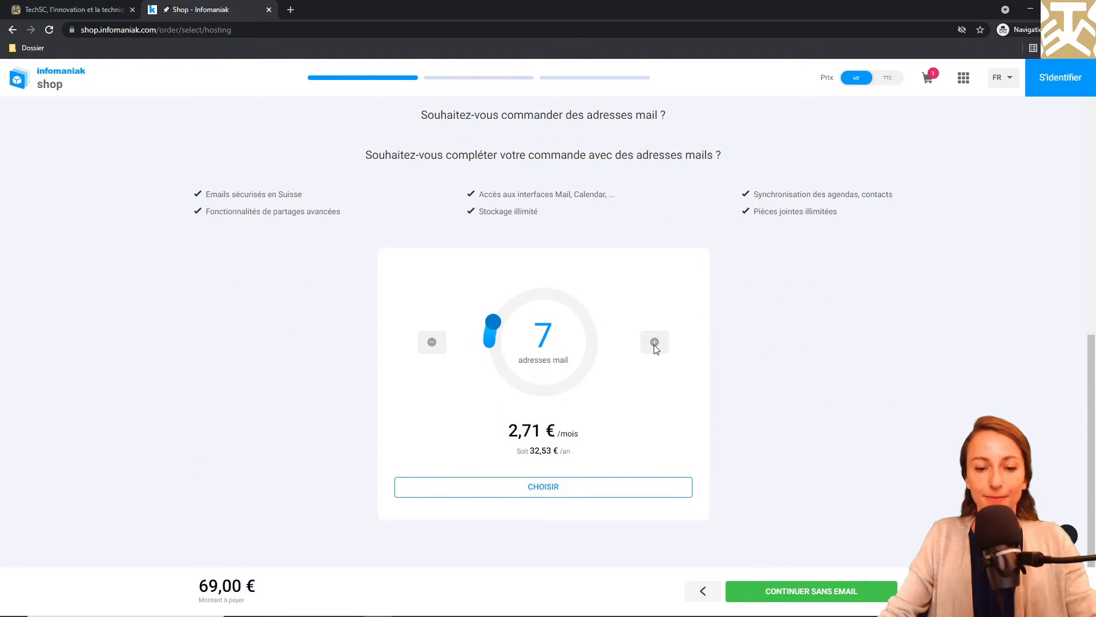
left_click(568, 492)
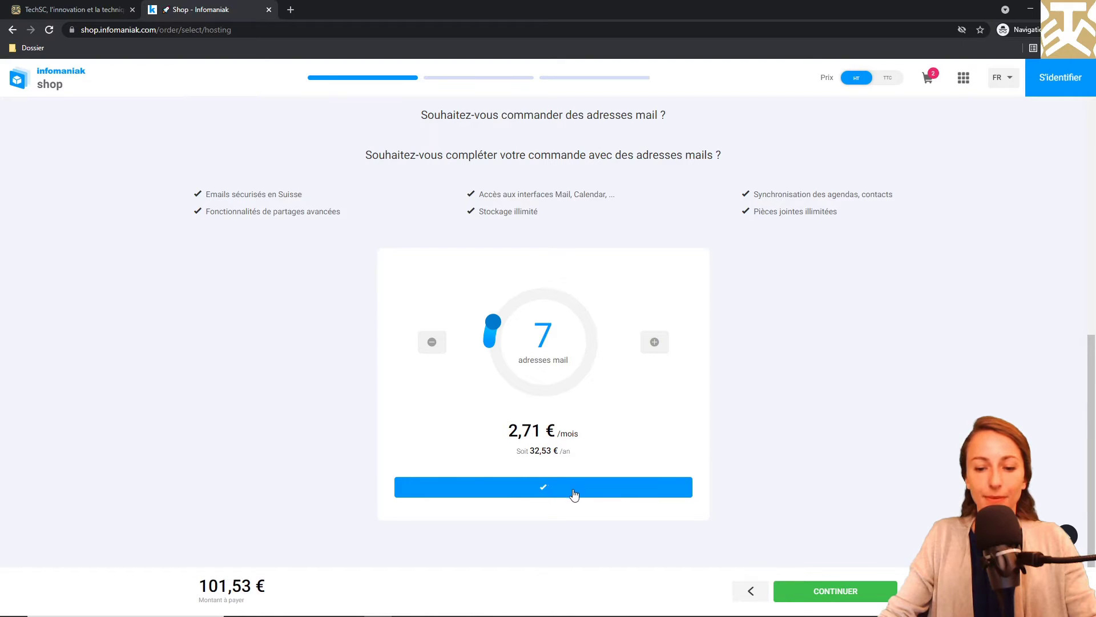
left_click(846, 591)
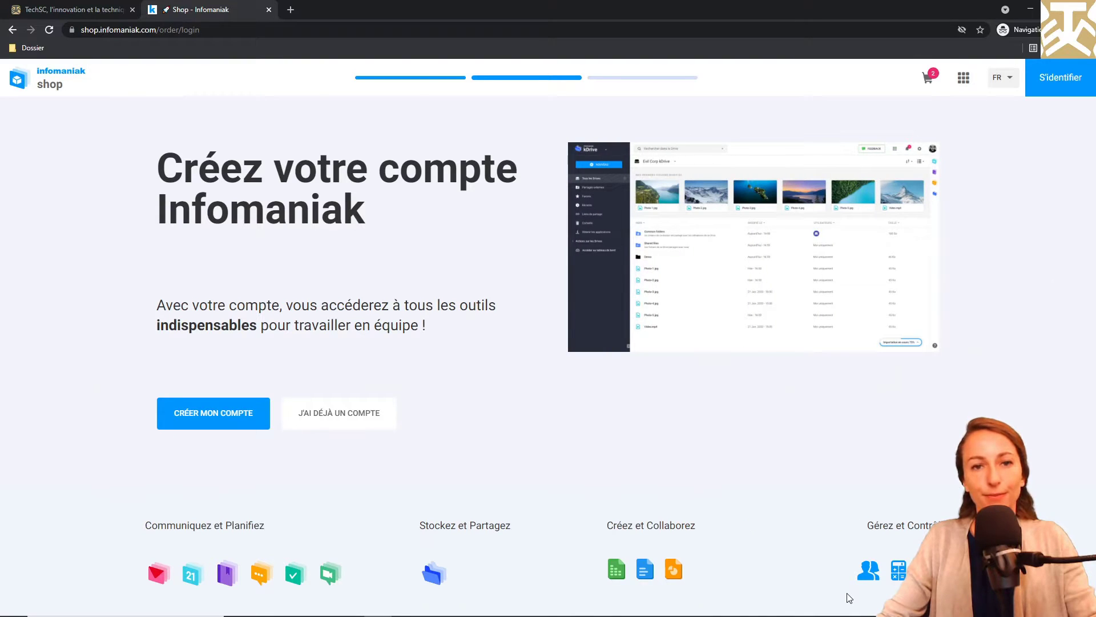
Go back to infomaniak.com and open Hébergement Web under Manager from the apps grid
key("alt+Left")
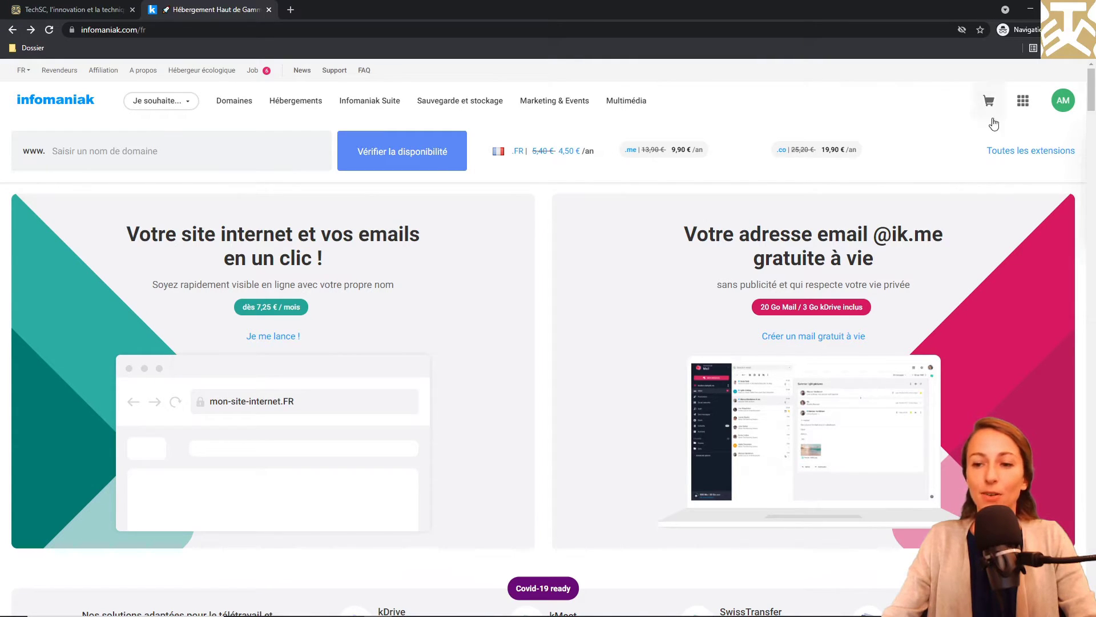
left_click(1023, 104)
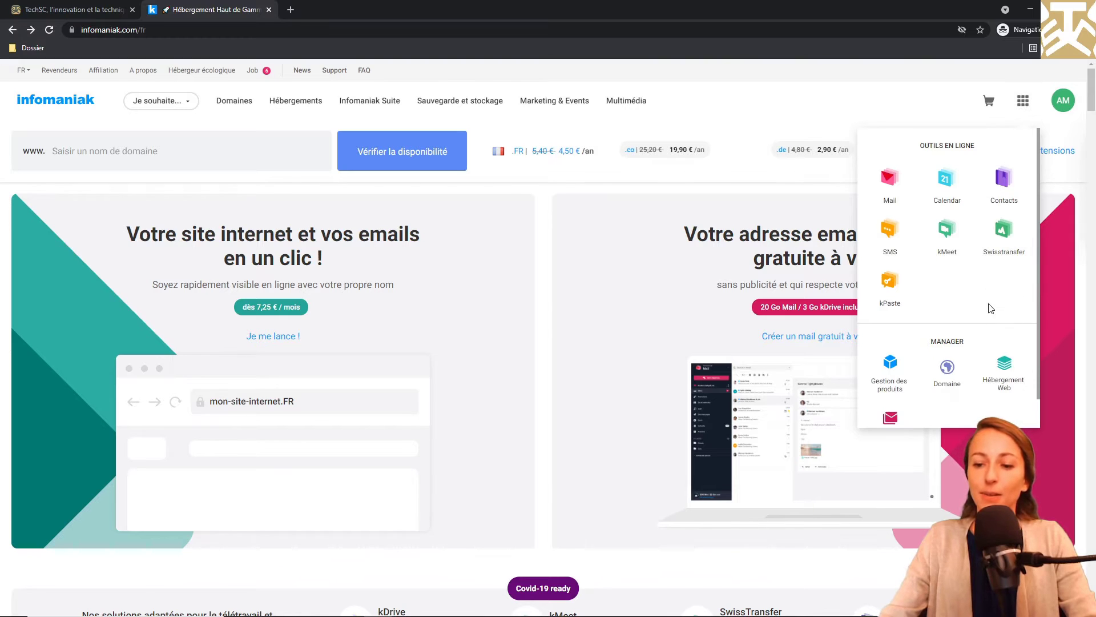
left_click(1004, 389)
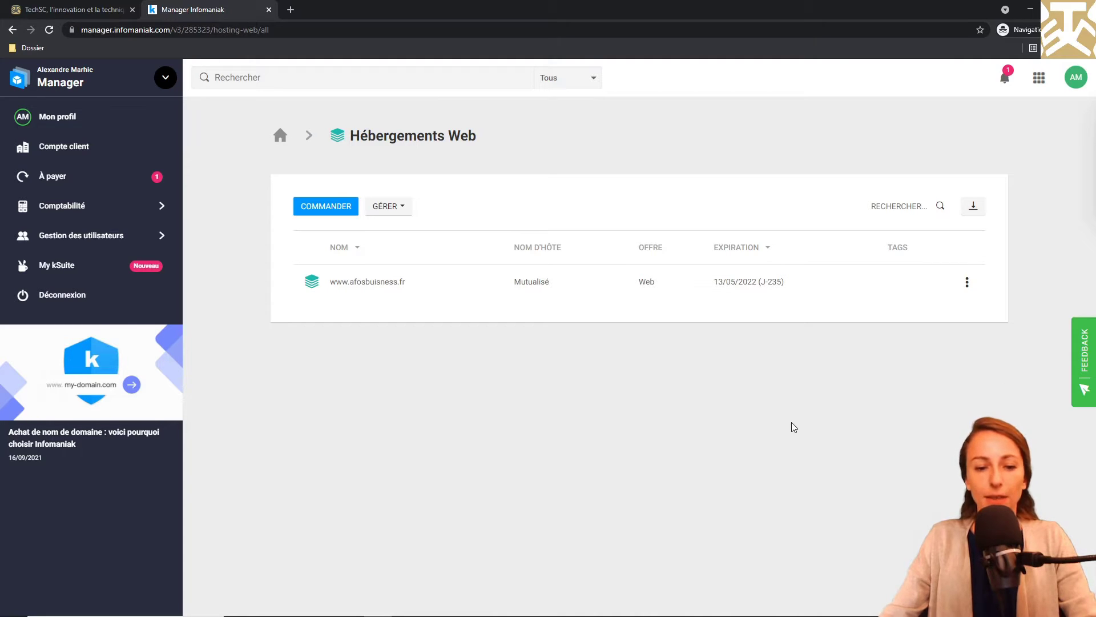
left_click(376, 291)
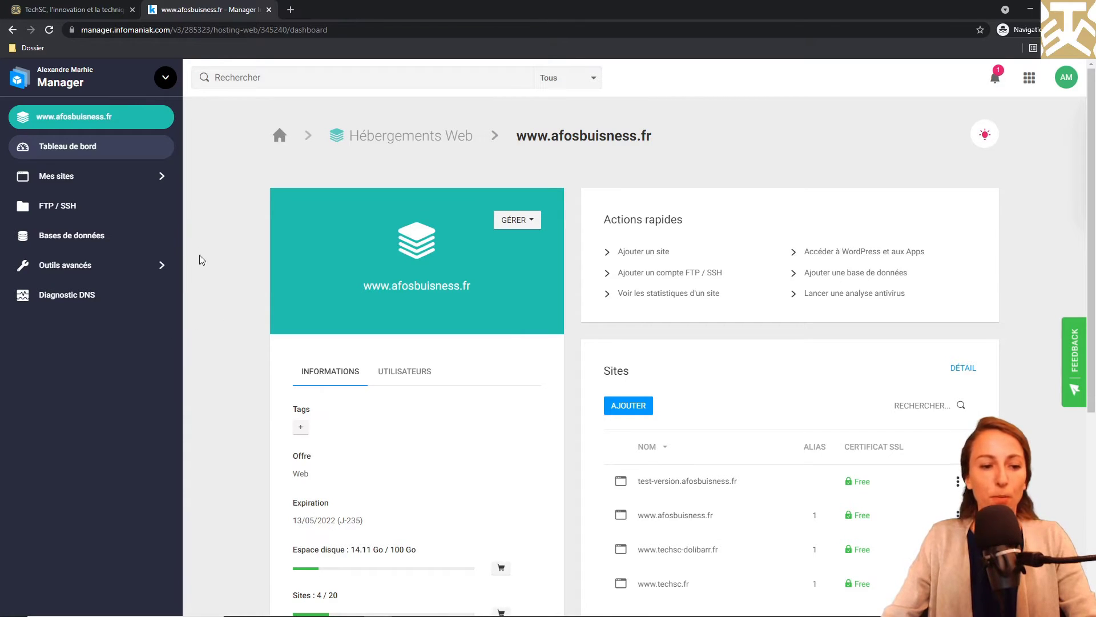
left_click(78, 179)
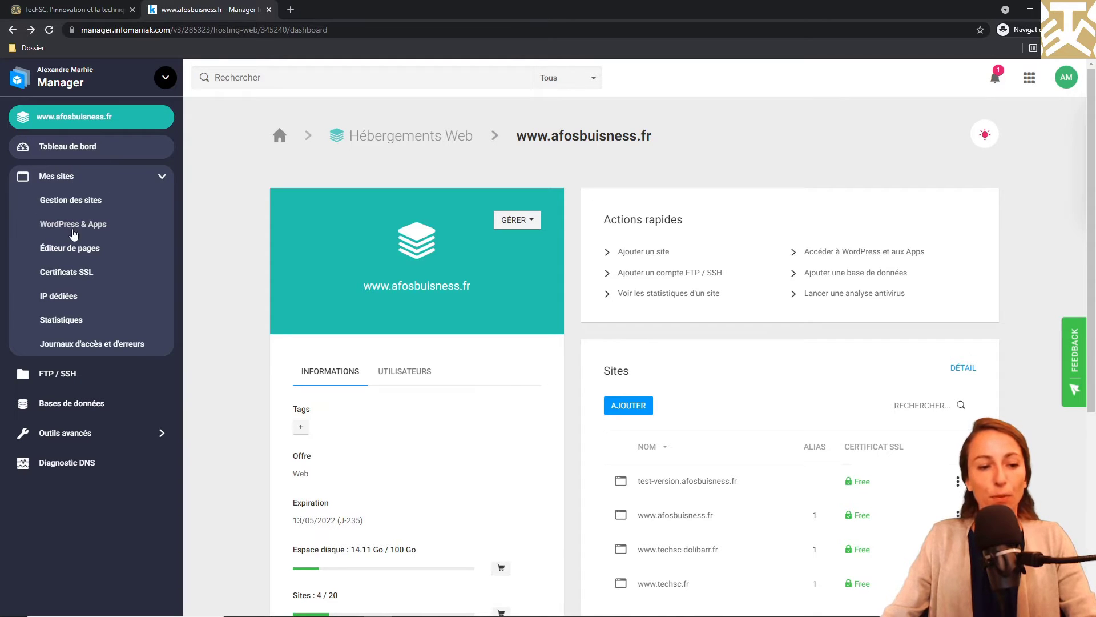
left_click(91, 233)
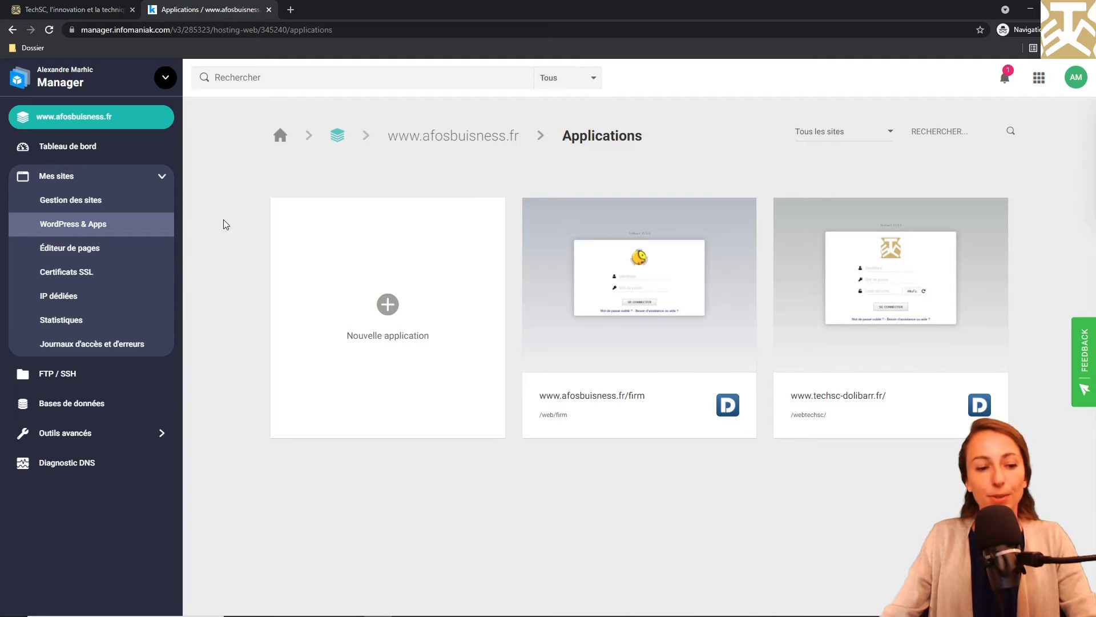
left_click(100, 379)
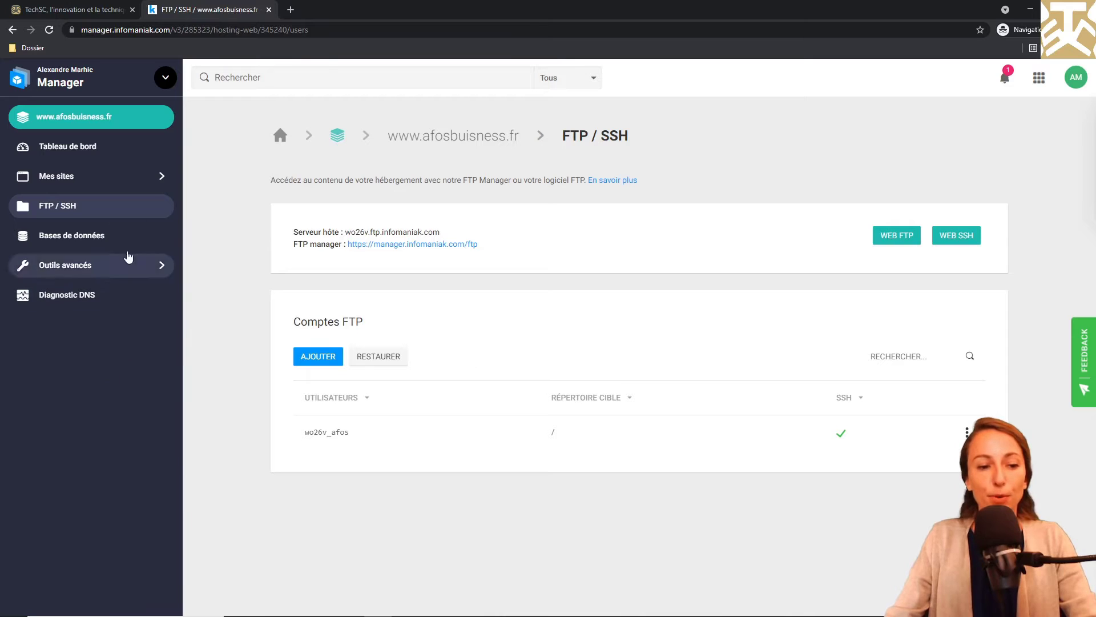
View the hosting's databases, return to the dashboard, and choose AJOUTER in the Sites card
left_click(118, 237)
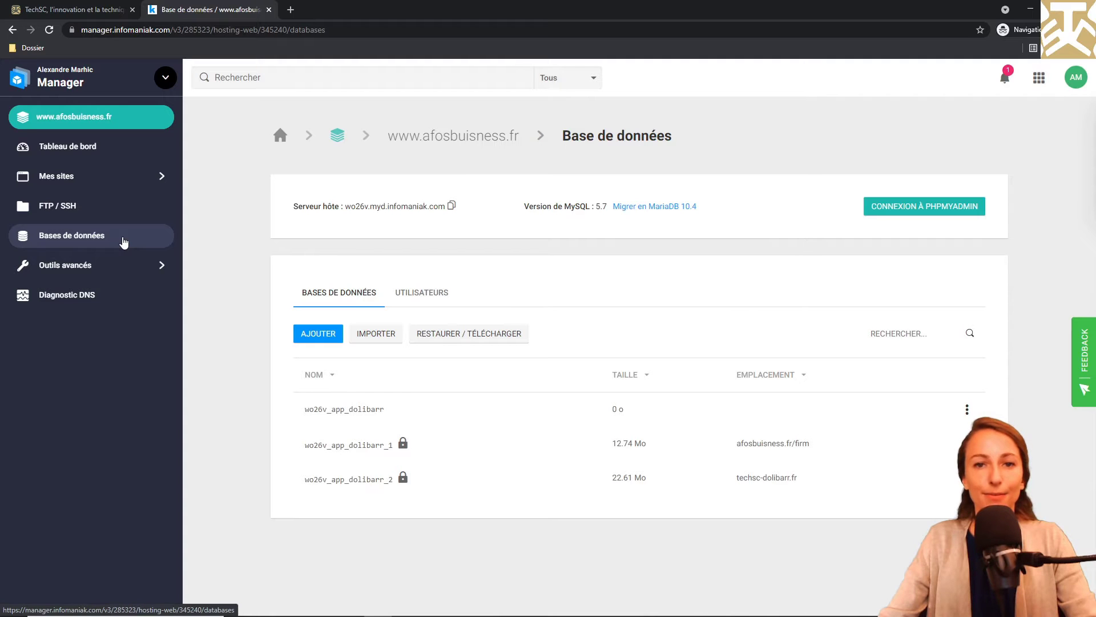
left_click(105, 148)
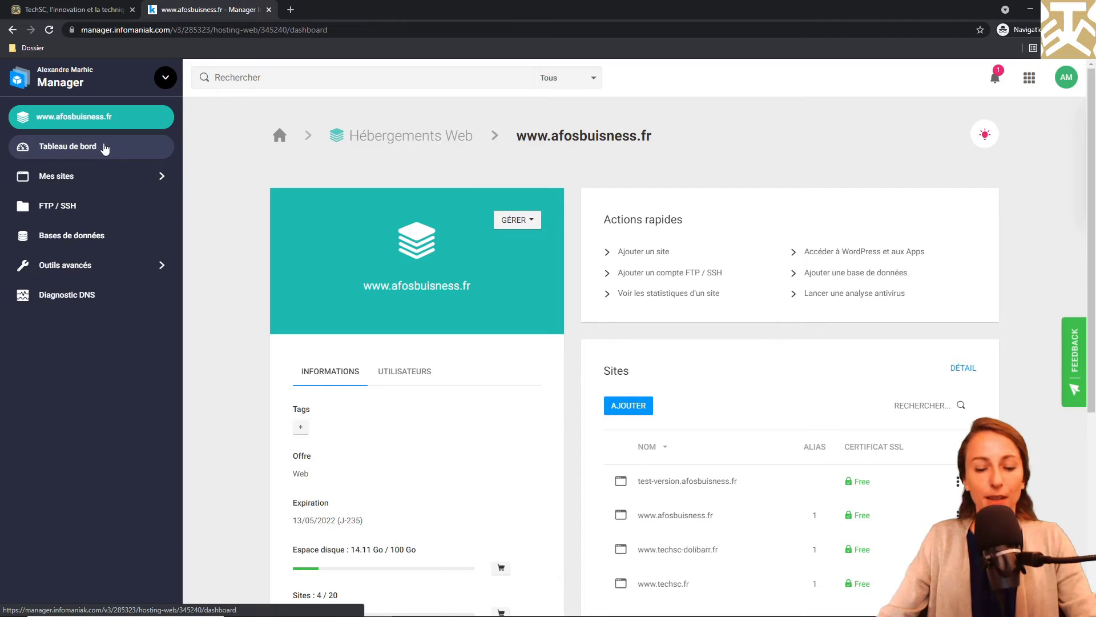
left_click(632, 406)
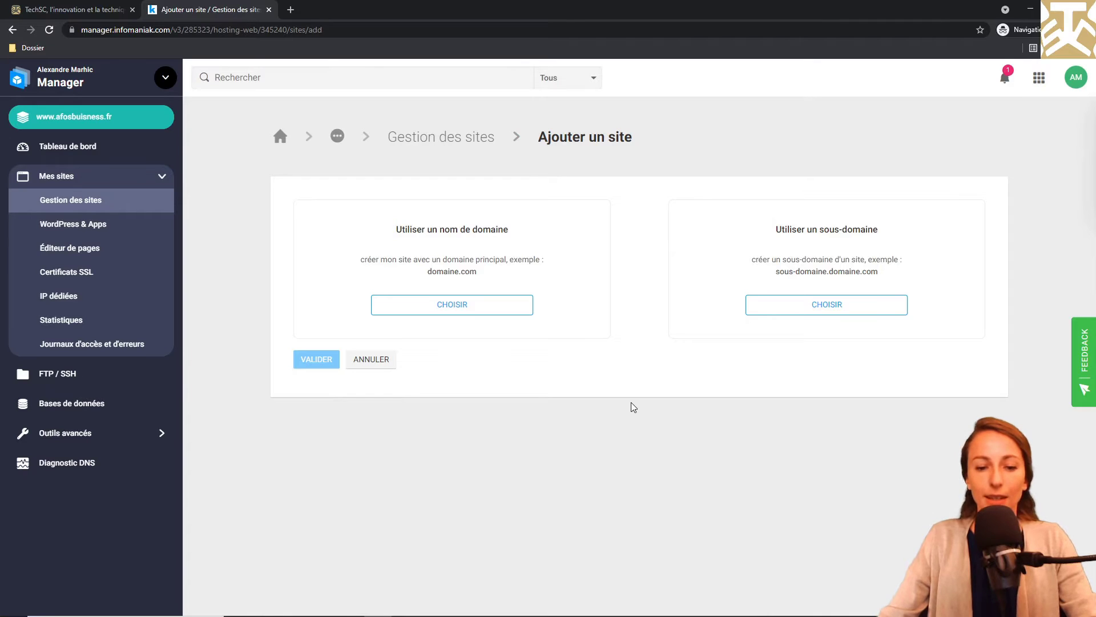
Create a new site using the domain udemy-dolibarr.com, found by filtering the domain list for 'udemy'
left_click(467, 307)
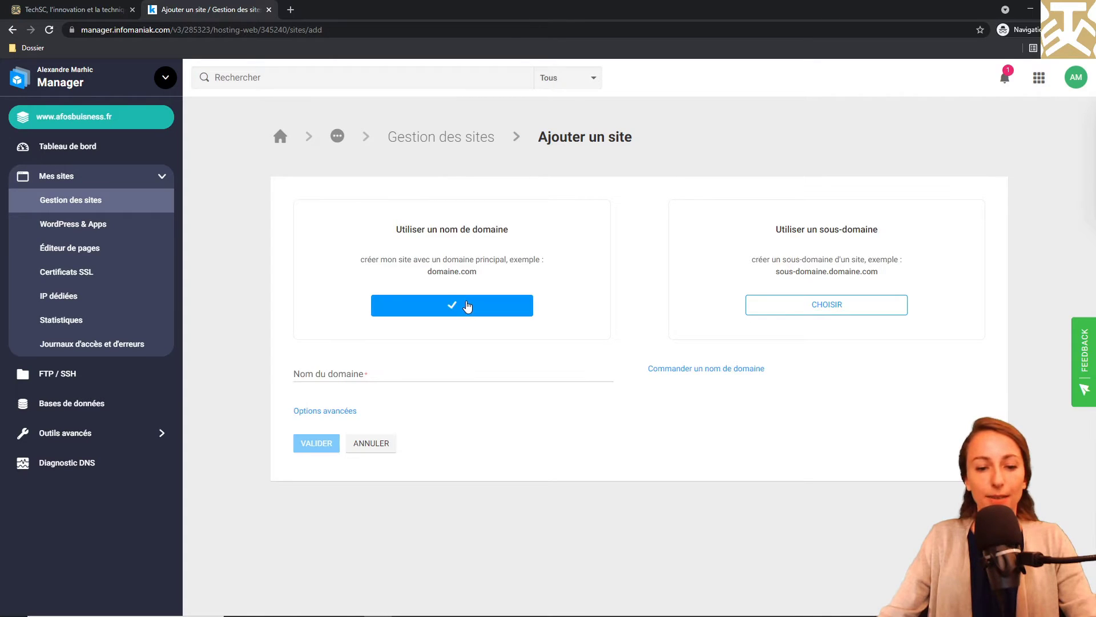
left_click(445, 377)
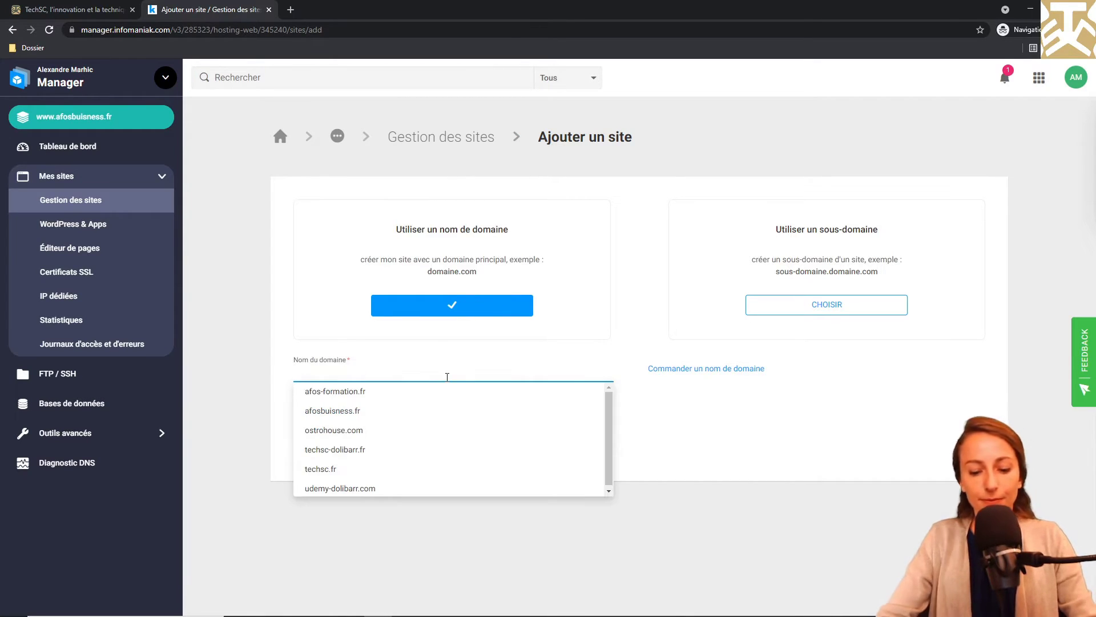
type("udemy")
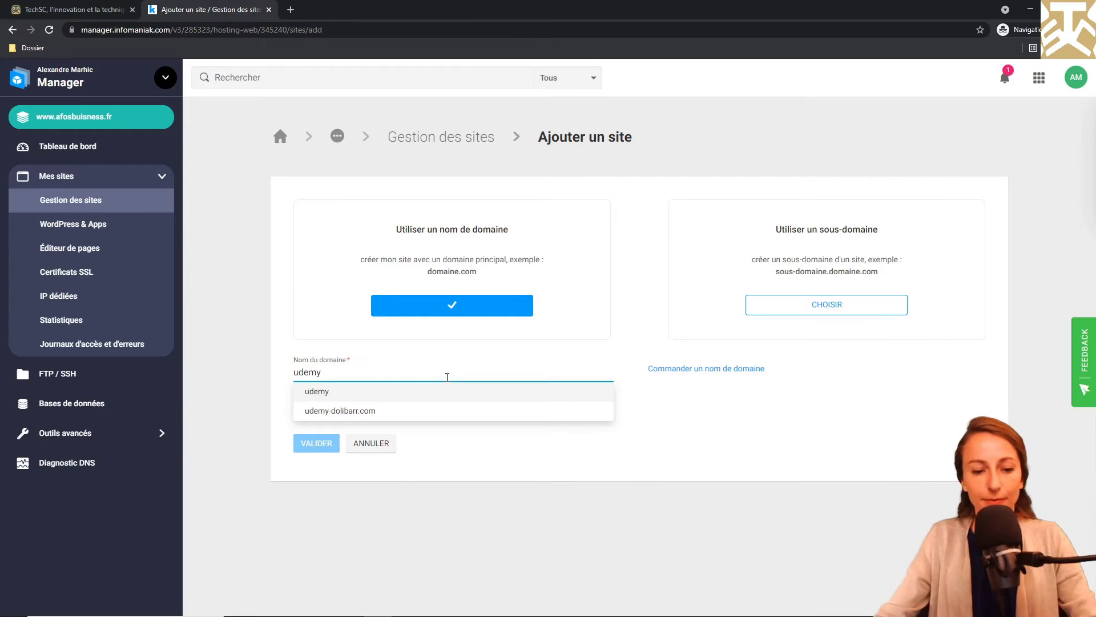
left_click(443, 411)
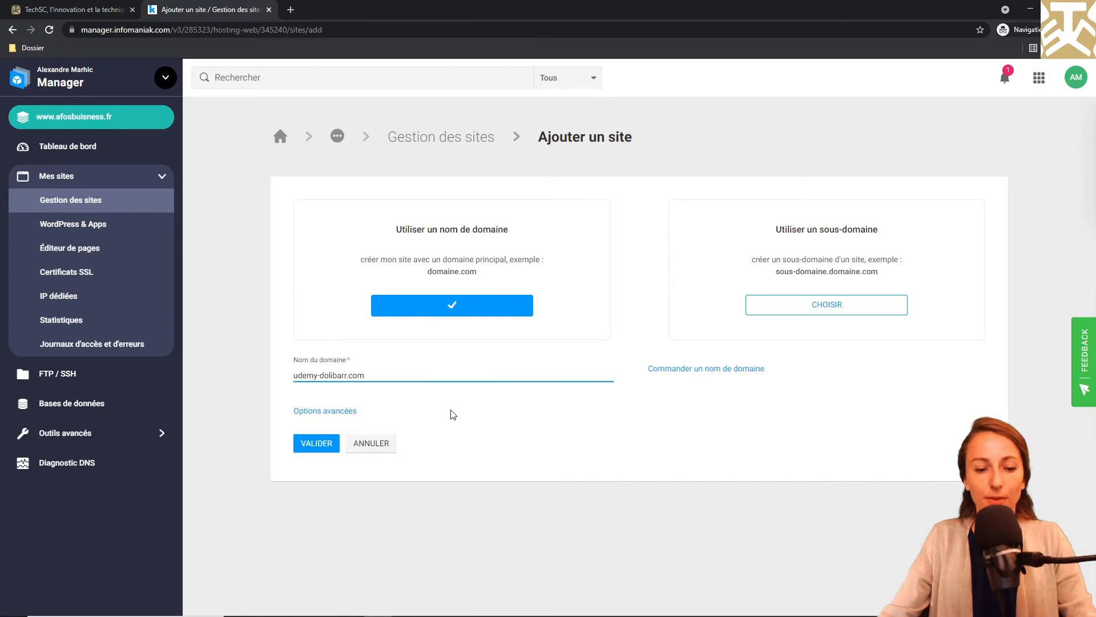
left_click(315, 444)
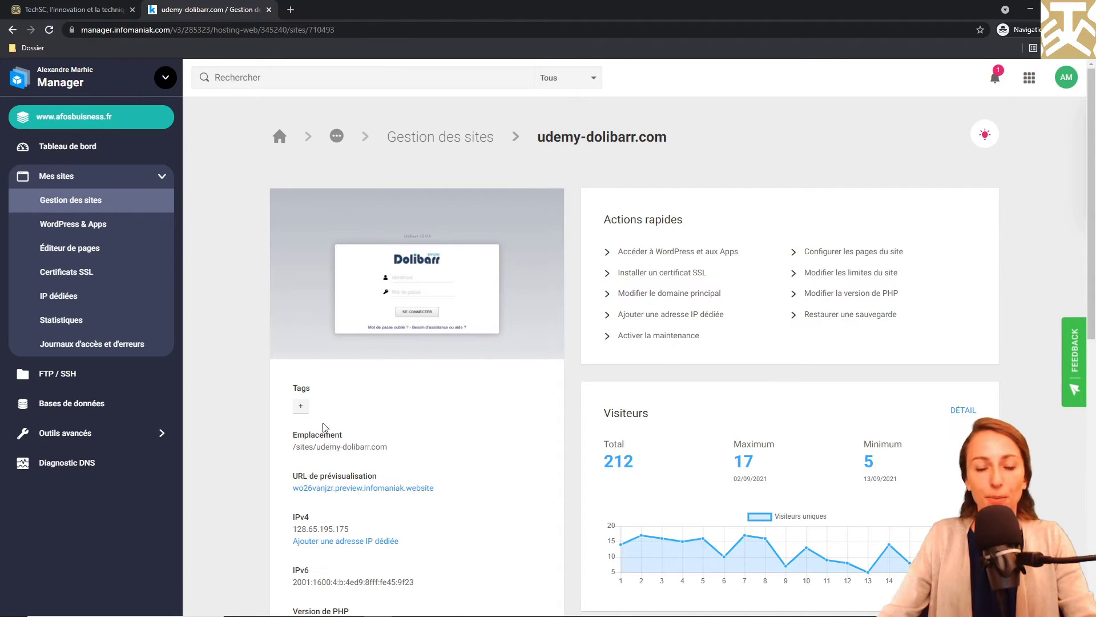
scroll(323, 425, "down", 4)
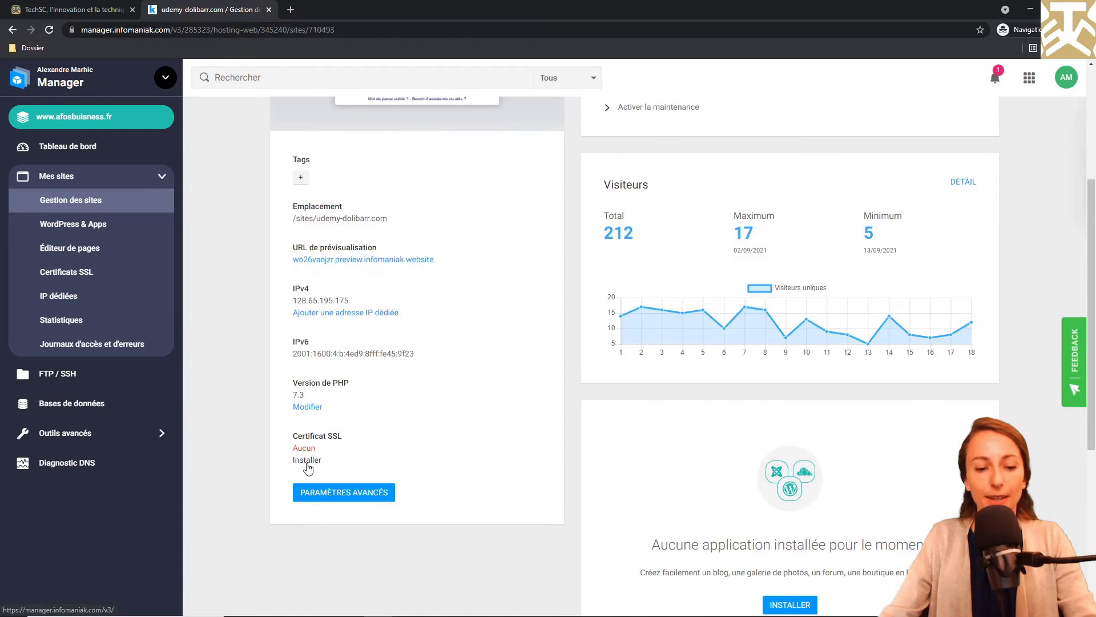
left_click(308, 460)
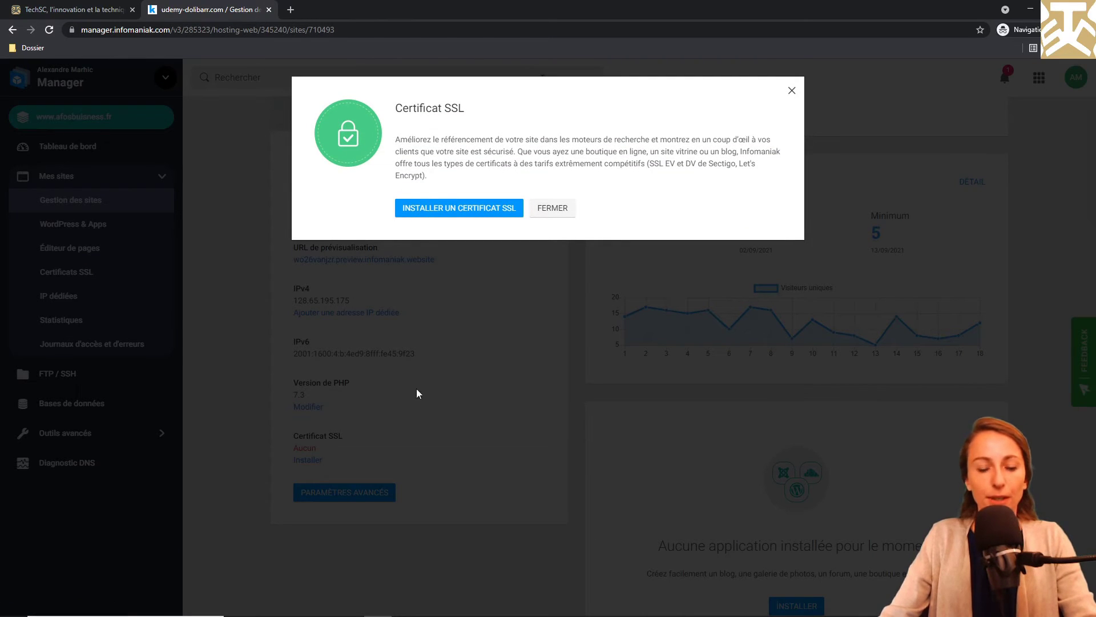
left_click(450, 212)
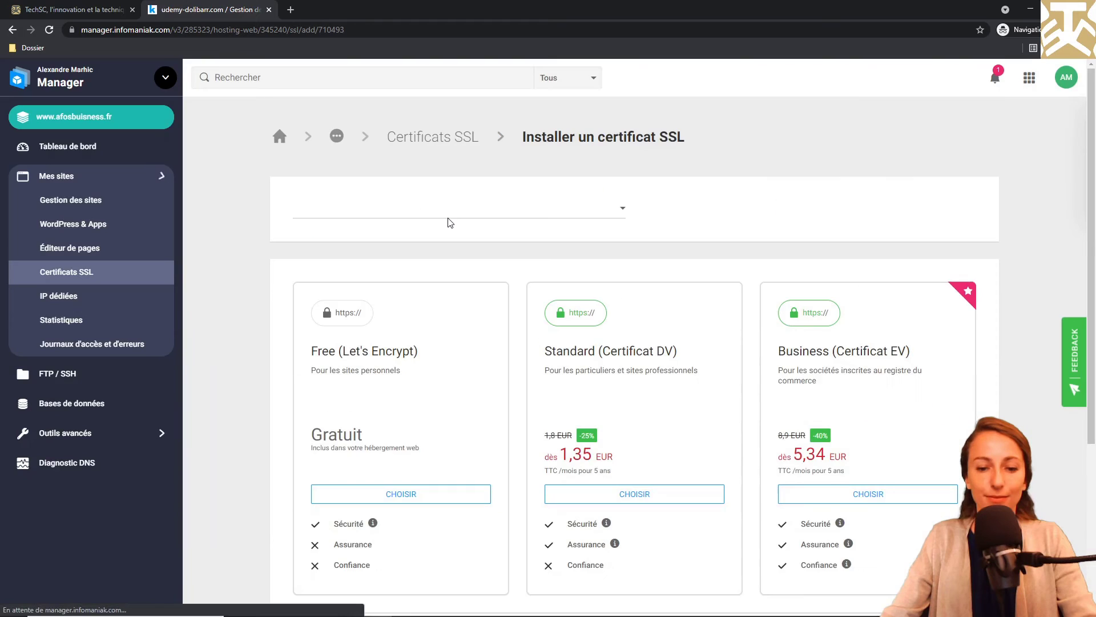
scroll(343, 274, "down", 1)
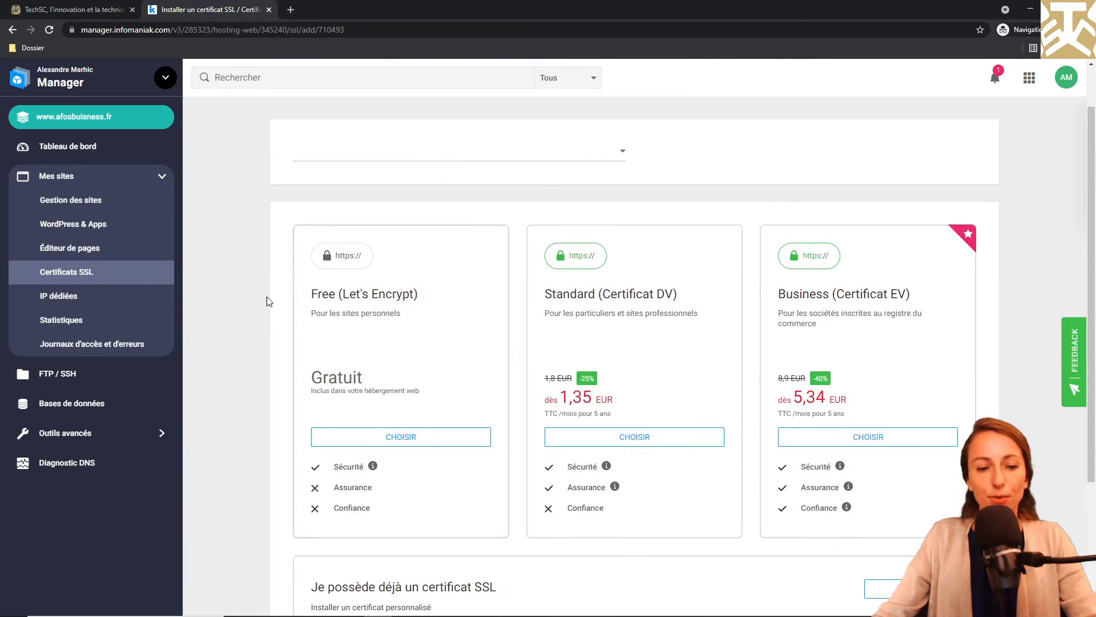
left_click(416, 444)
scroll(428, 465, "down", 3)
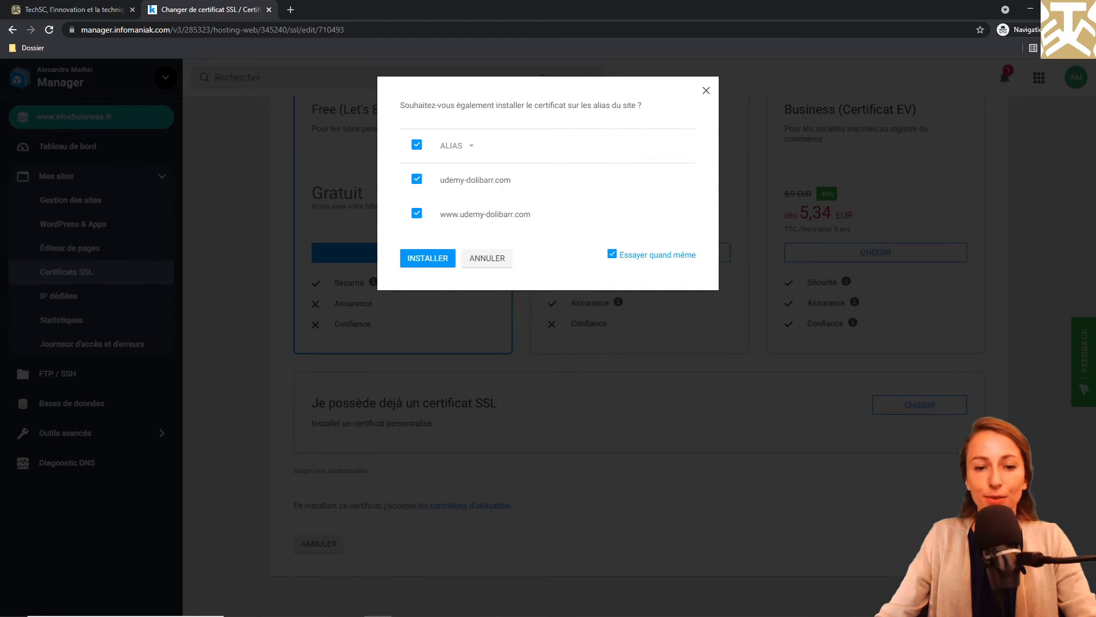
left_click(421, 262)
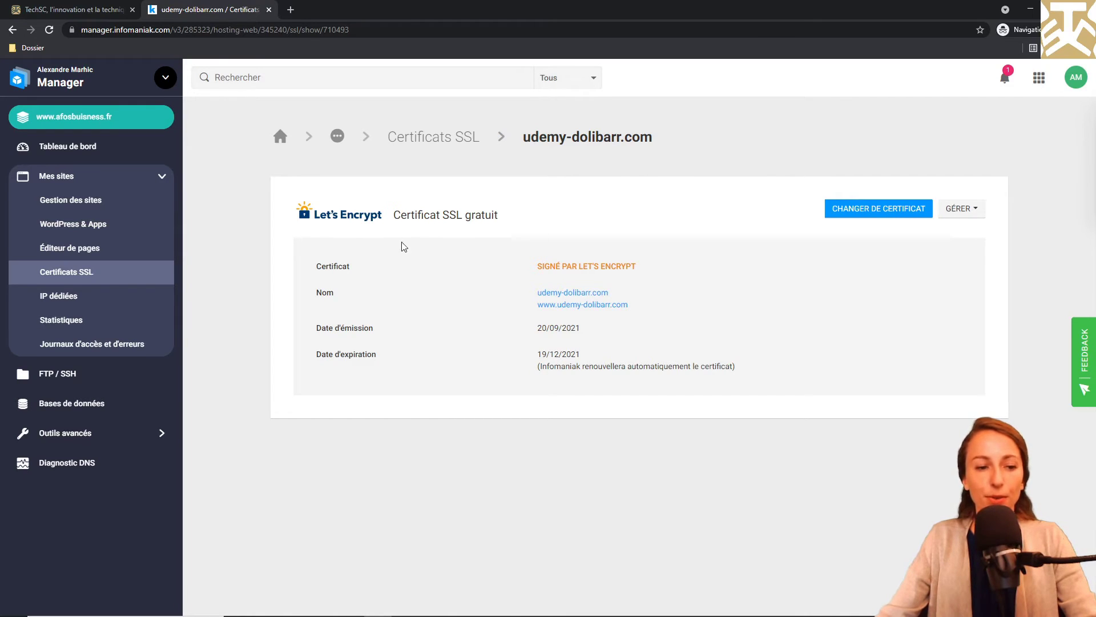
From Gestion des sites, open udemy-dolibarr.com and choose INSTALLER in its applications card
left_click(73, 204)
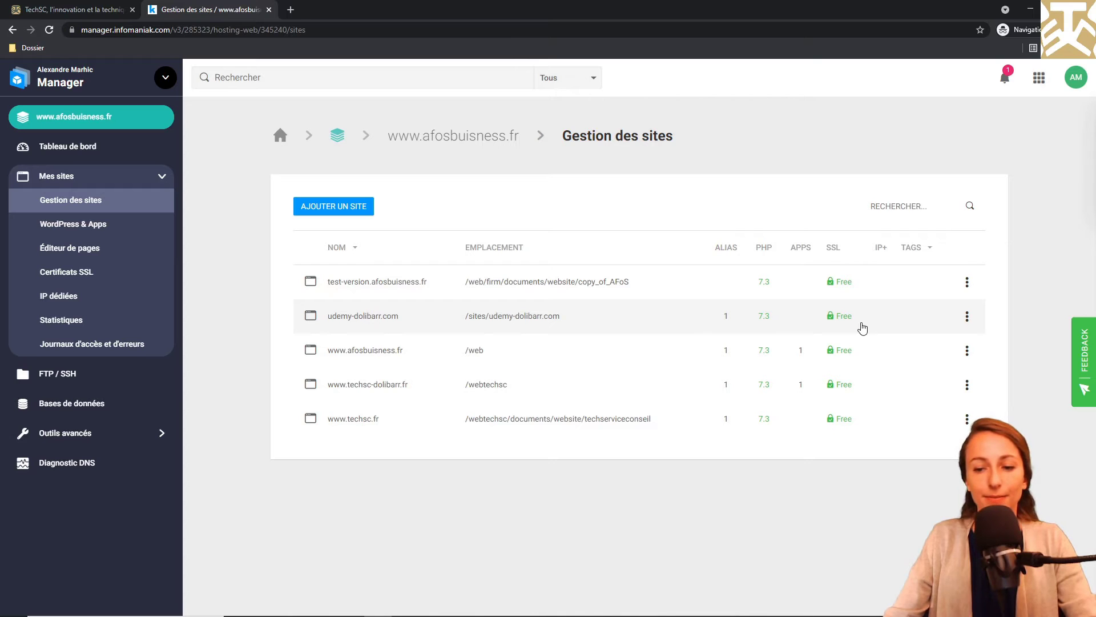
left_click(351, 321)
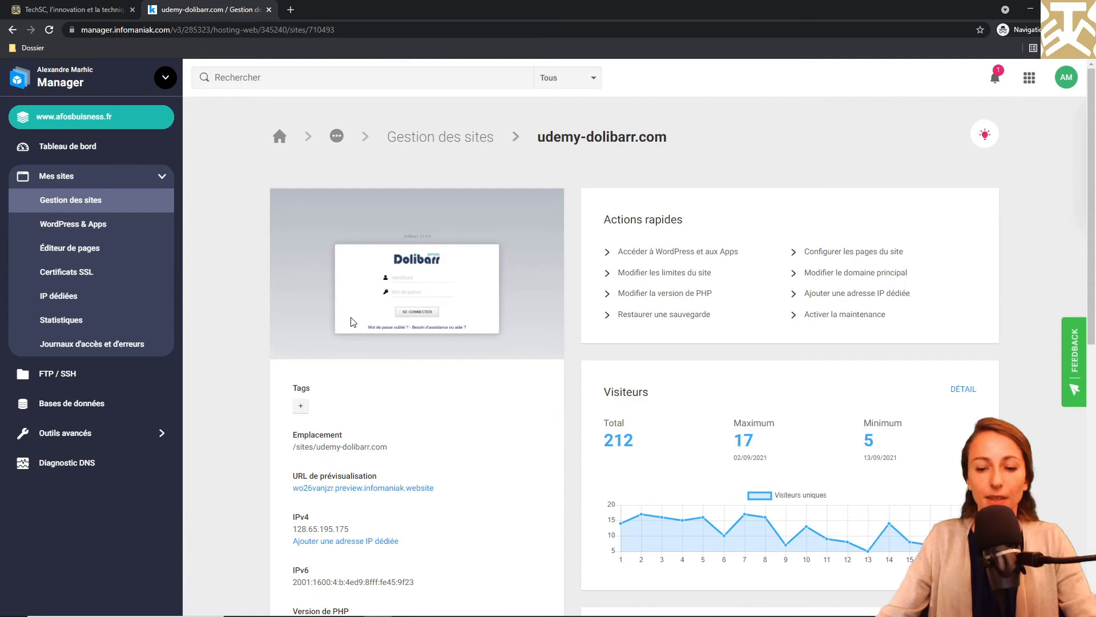
scroll(351, 321, "down", 7)
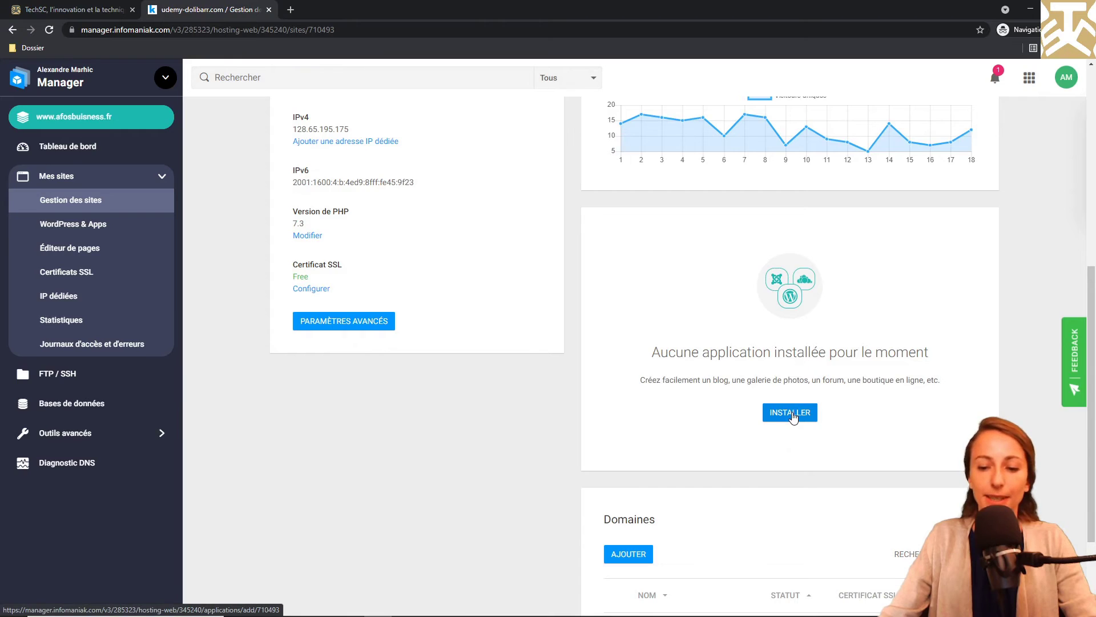
left_click(793, 417)
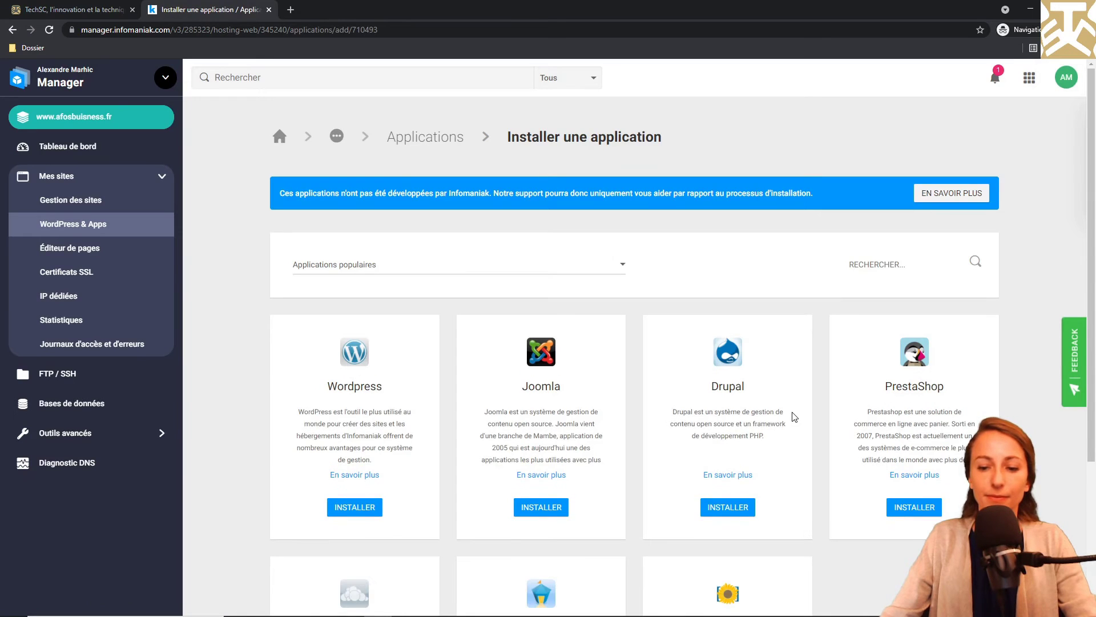
Search the application catalogue for 'dolibarr' and start installing Dolibarr on udemy-dolibarr.com
left_click(861, 272)
type("dolibarr")
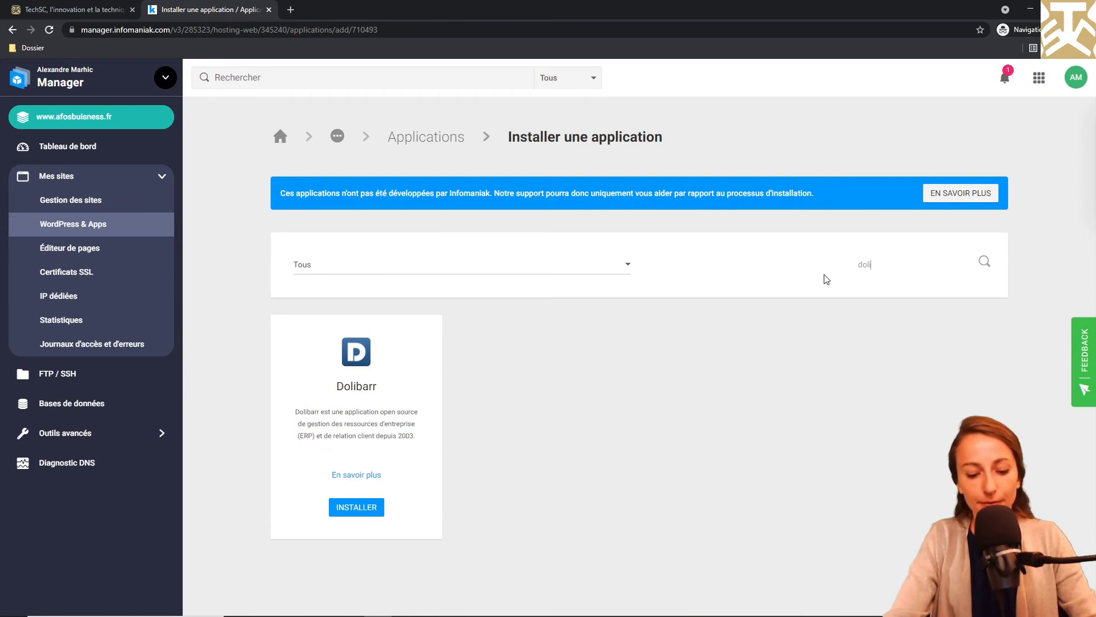
left_click(356, 507)
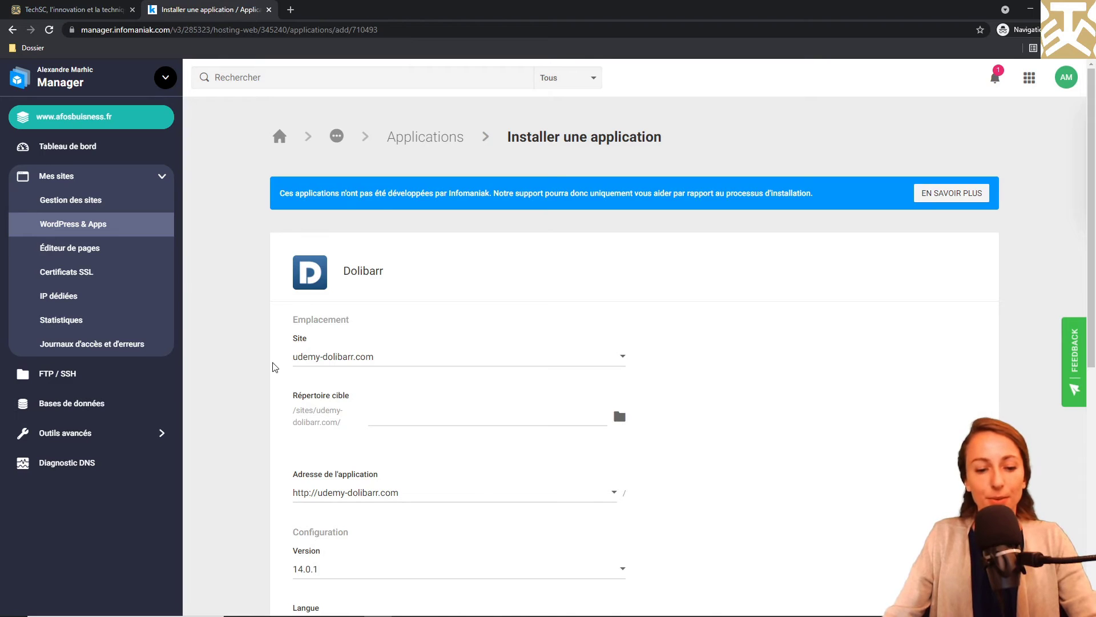
left_click(441, 497)
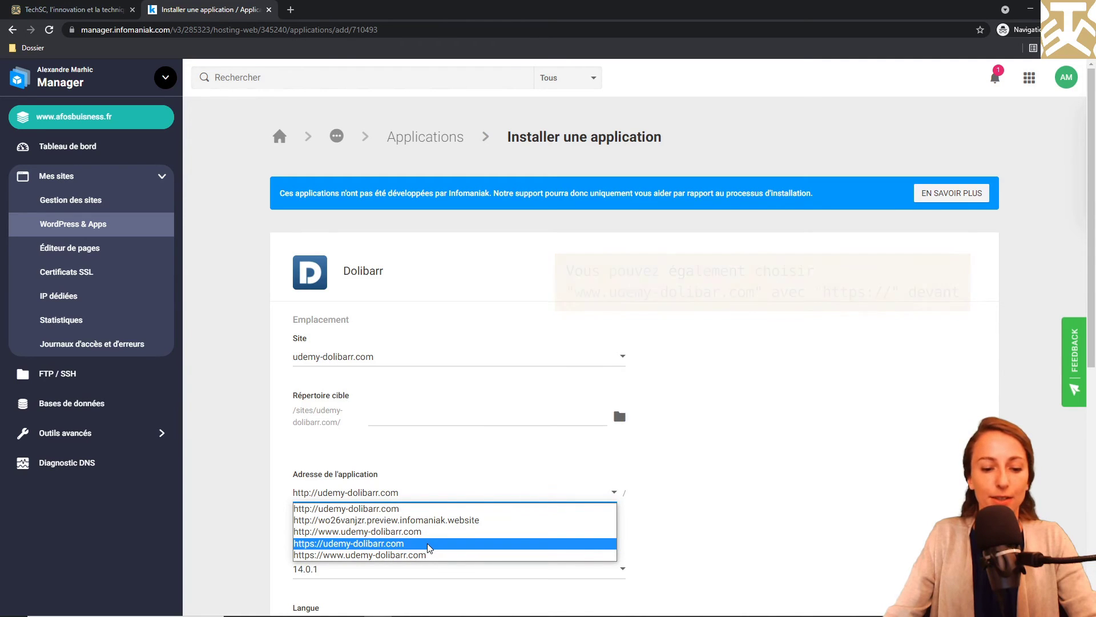
left_click(430, 544)
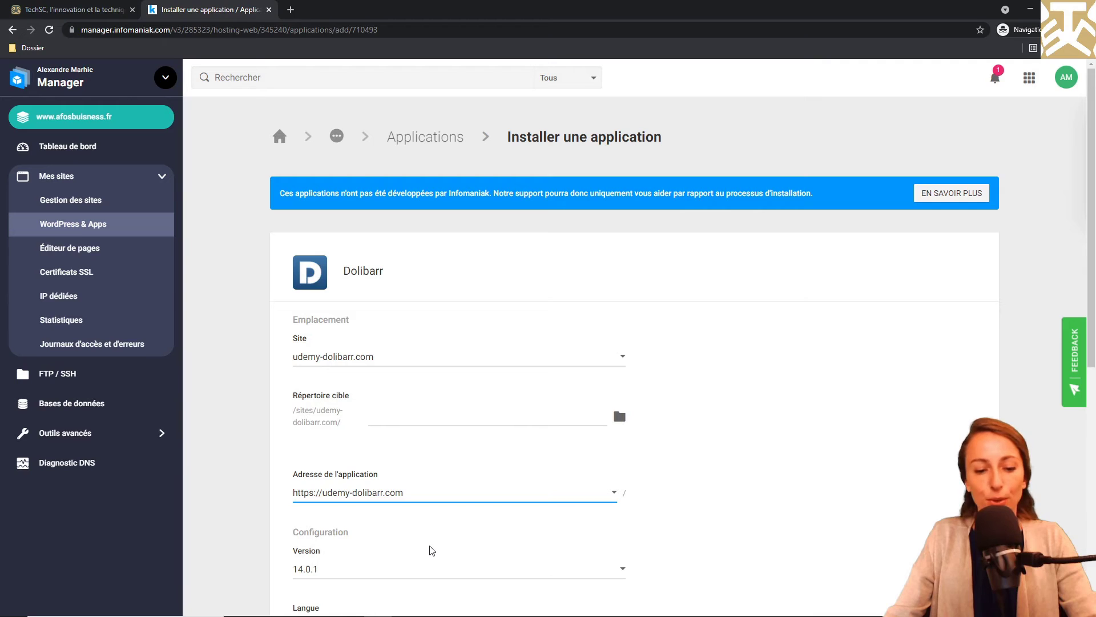
left_click(430, 545)
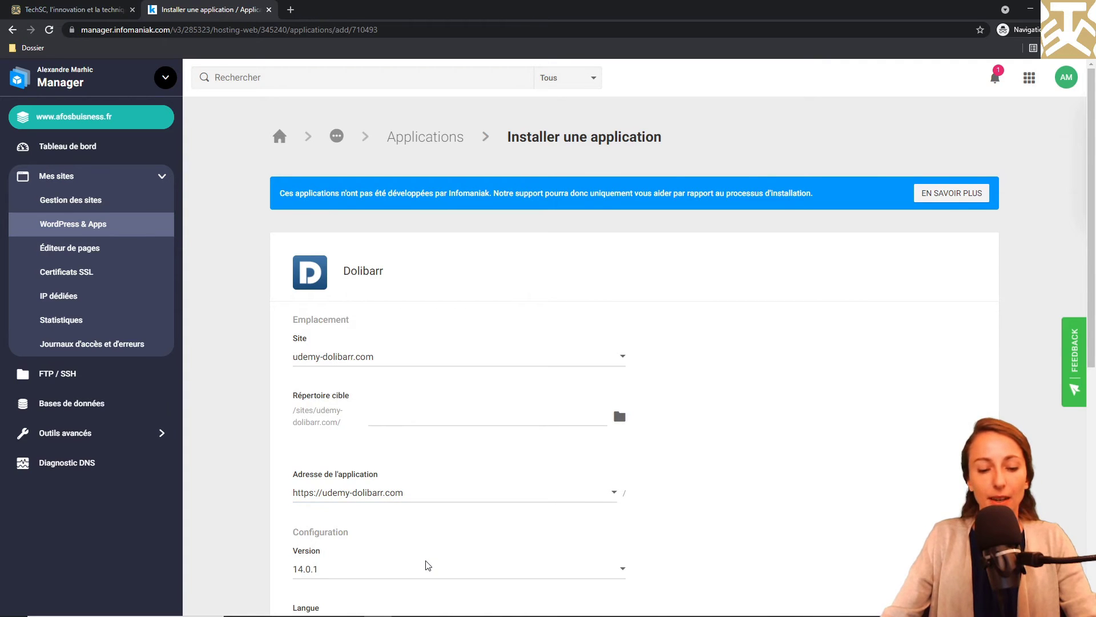
scroll(429, 565, "down", 5)
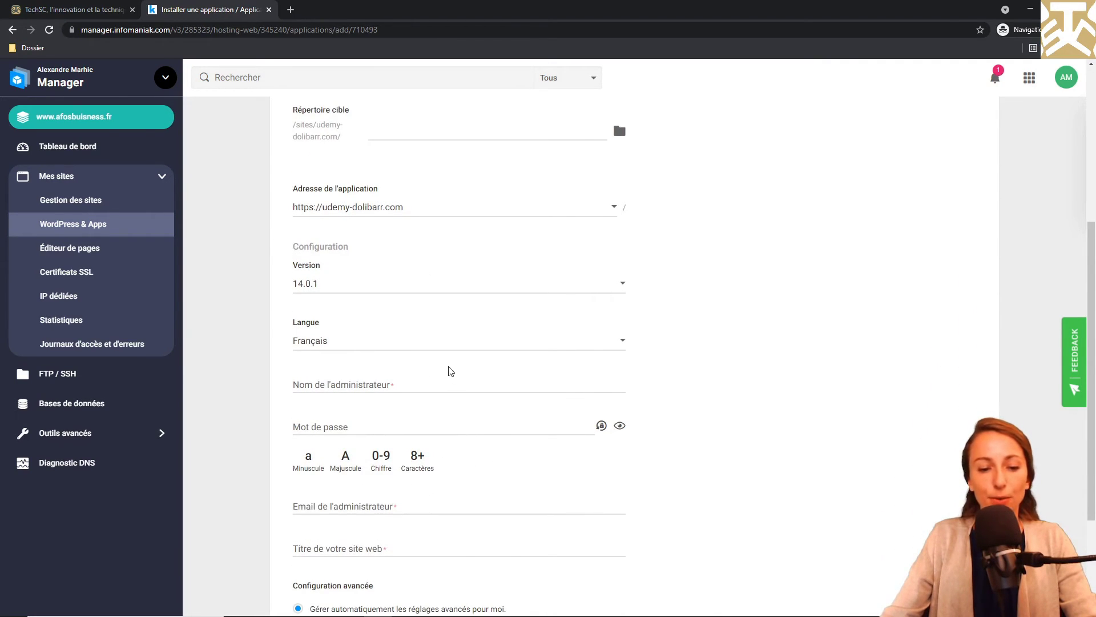
Enter the administrator's username, password and e-mail address in the install form
left_click(419, 383)
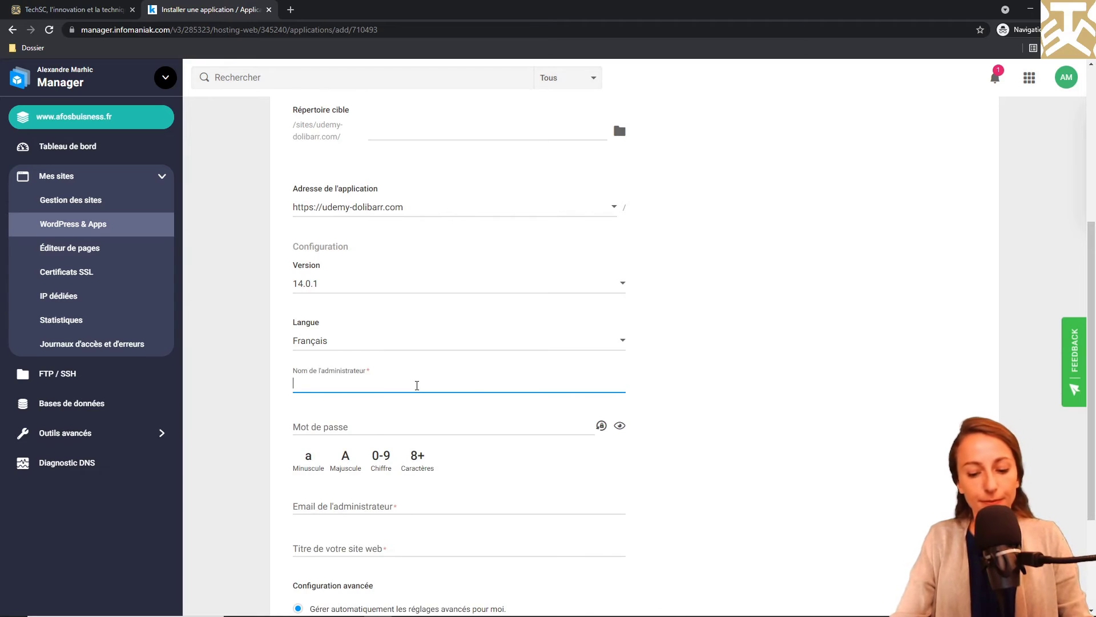
type("Manon")
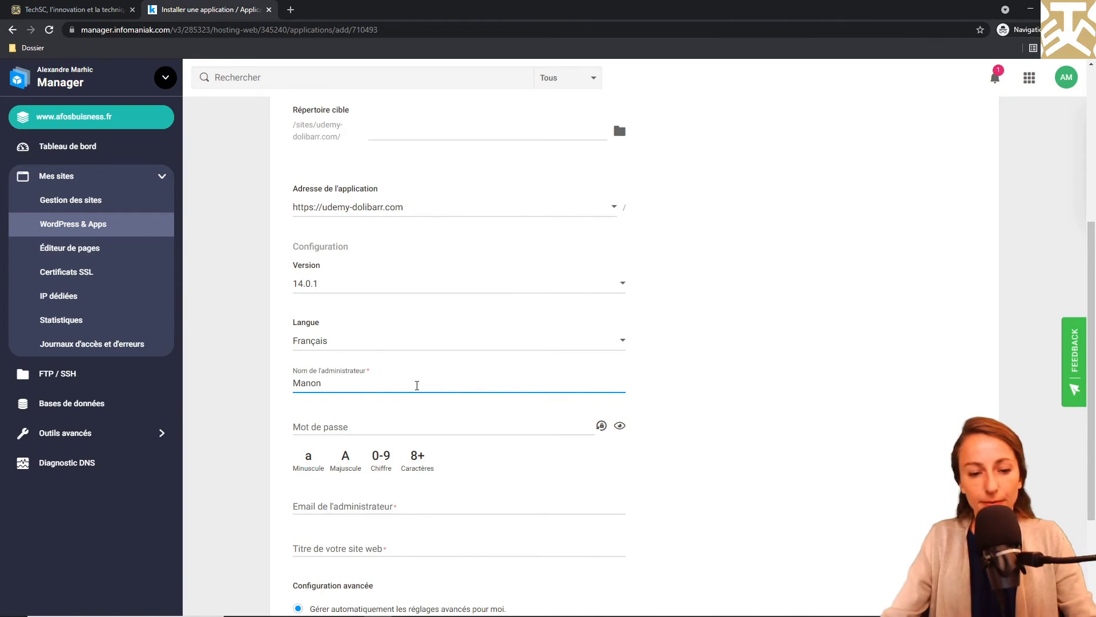
left_click(397, 426)
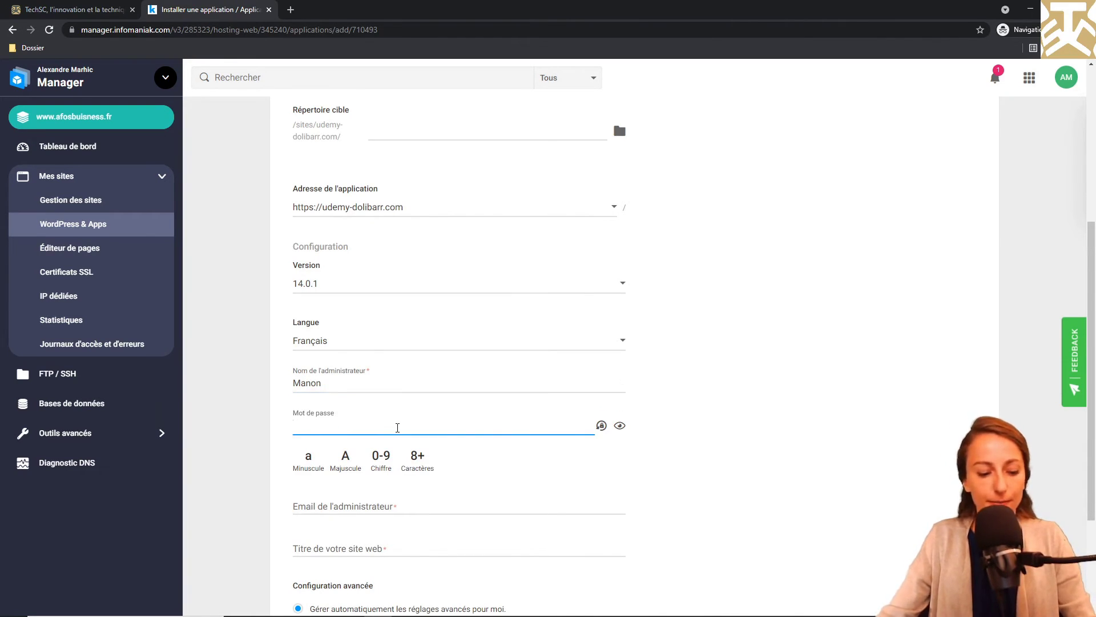
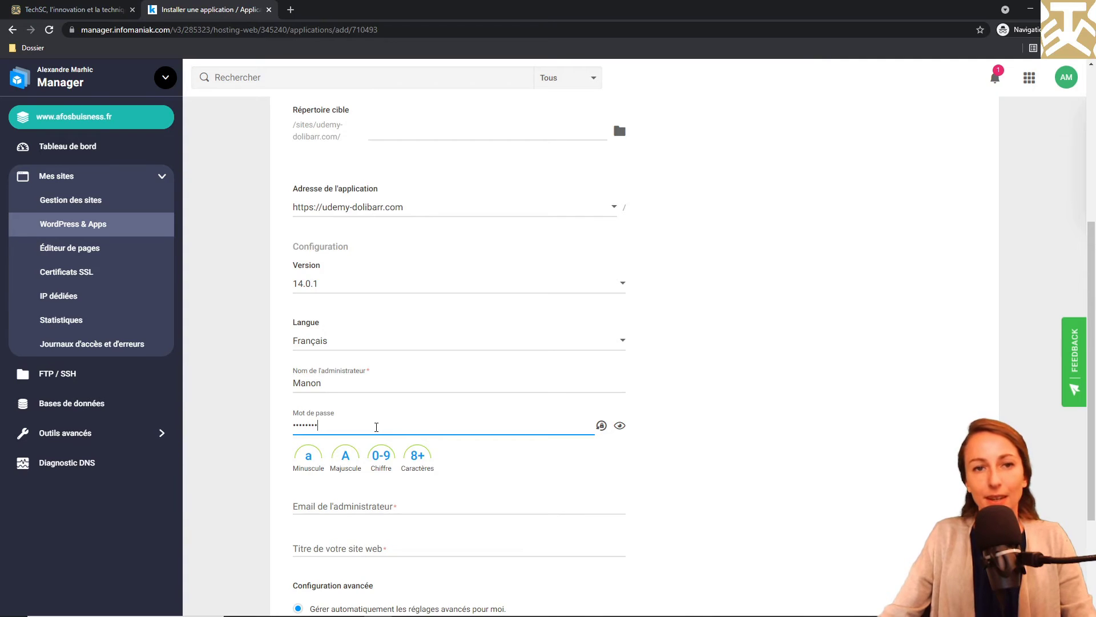
left_click(382, 496)
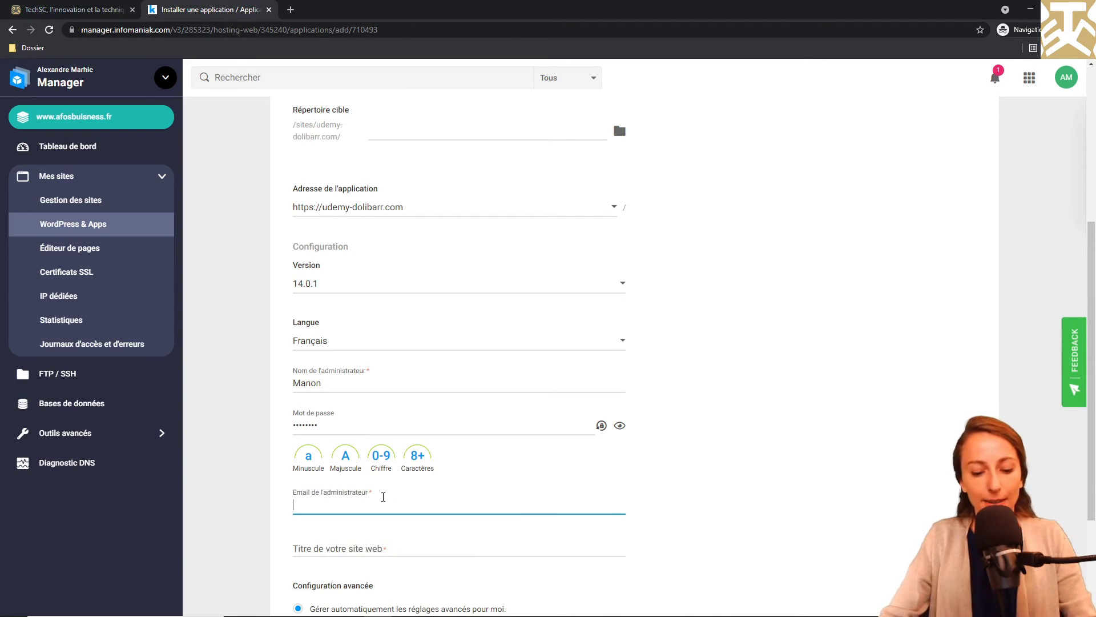
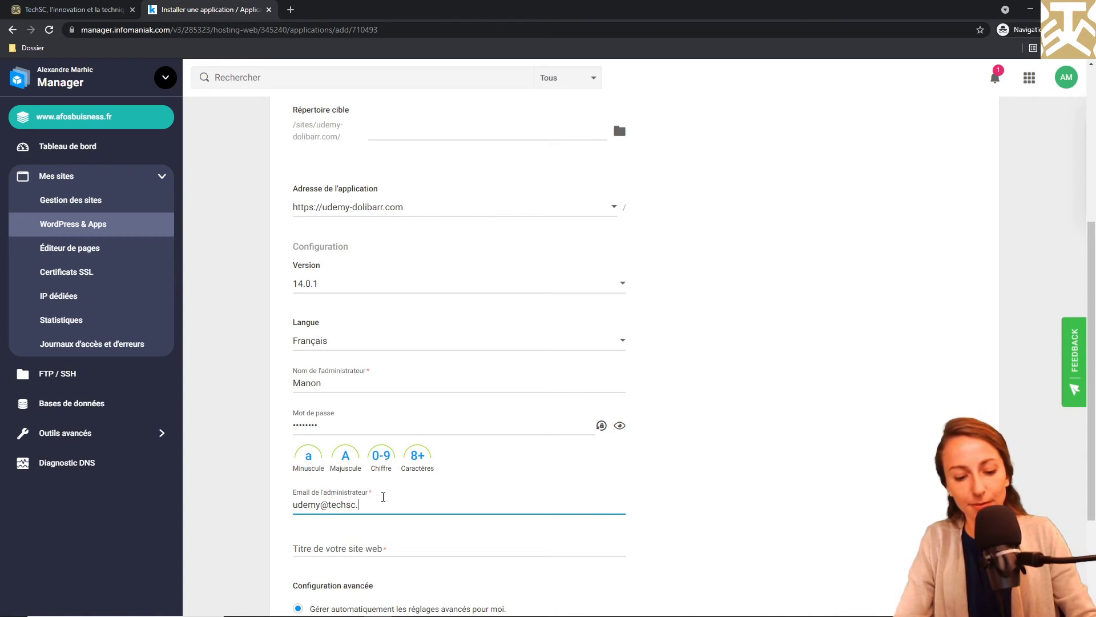
left_click(388, 540)
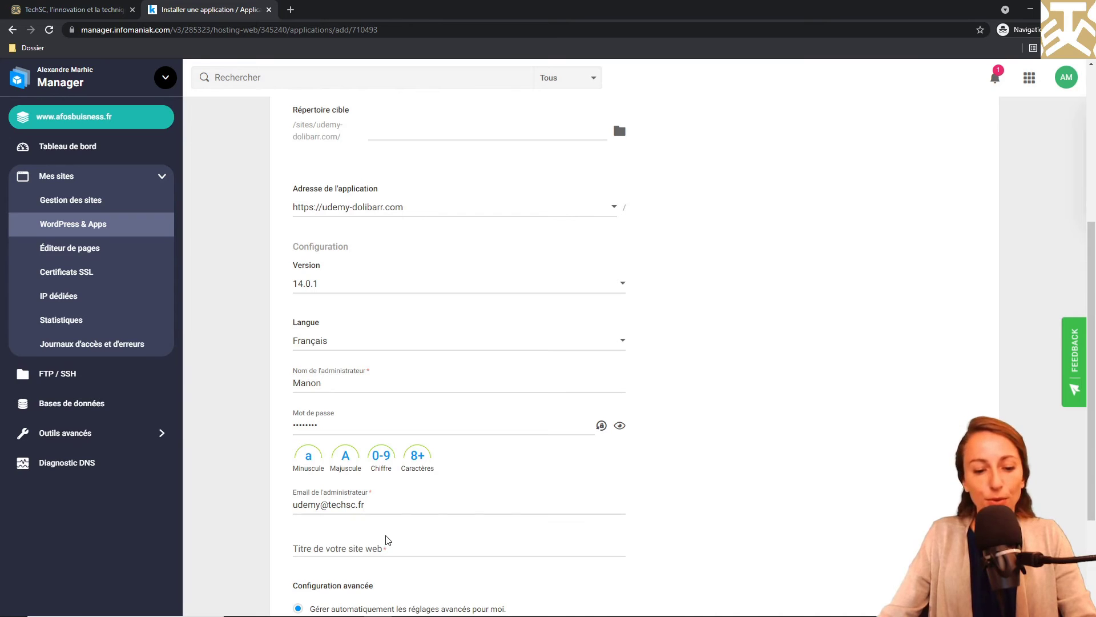
Title the site 'Udemy-dolibarr', install Dolibarr, and open the new site
left_click(385, 547)
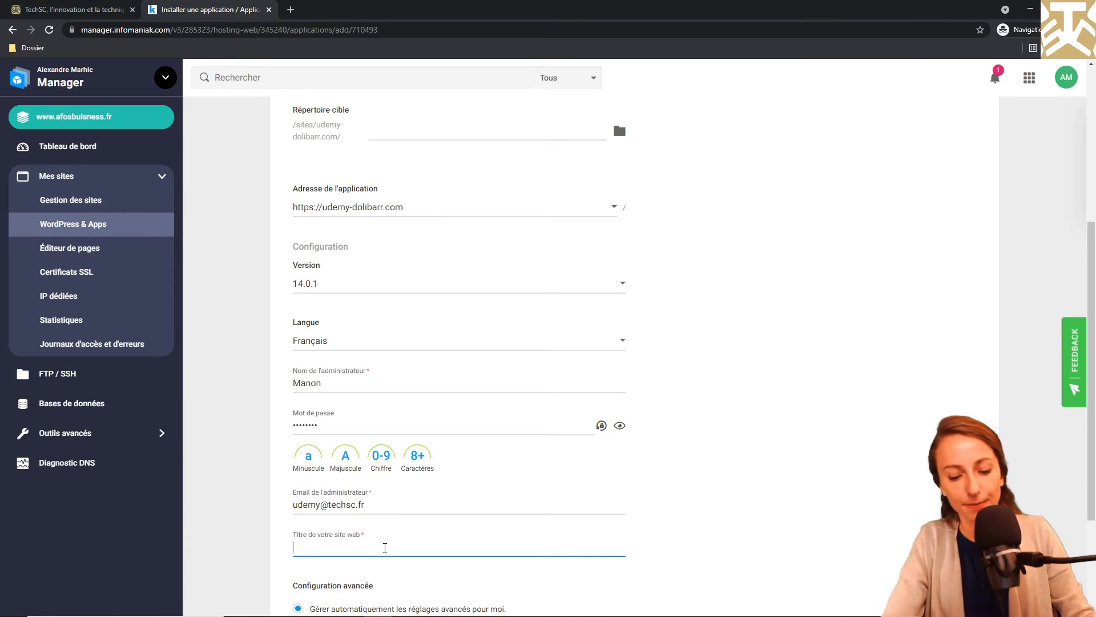
type("Udemy")
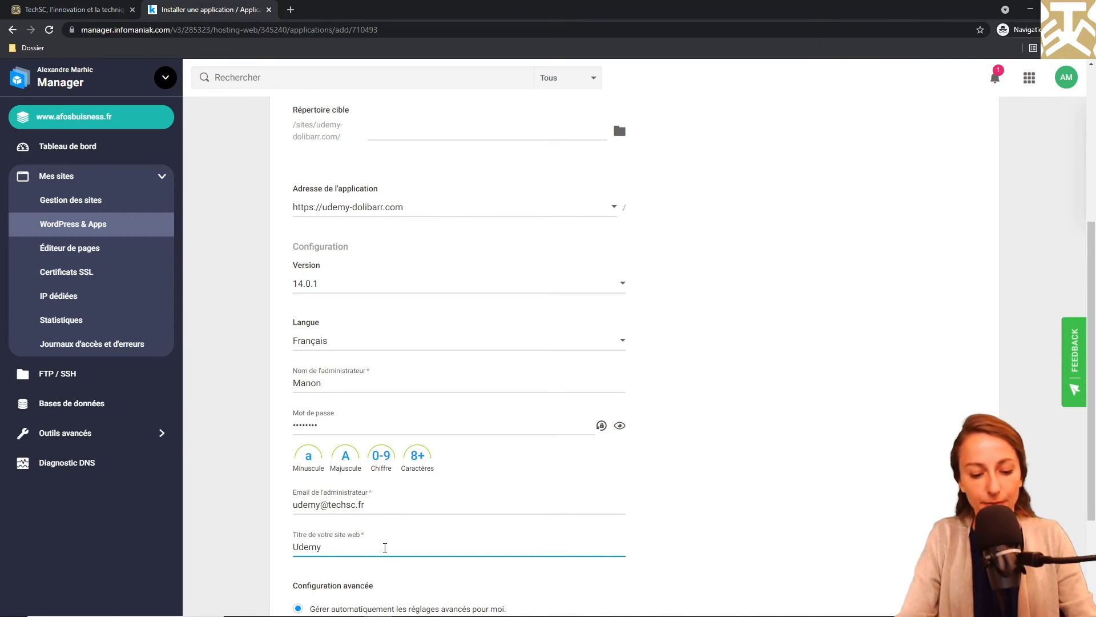
type("-doliba")
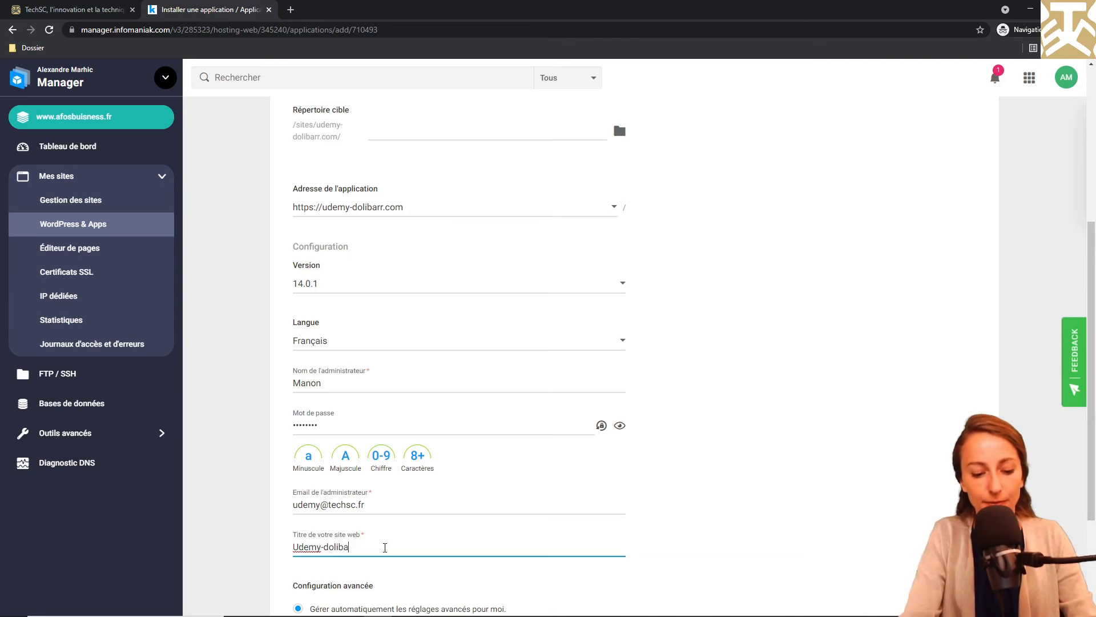
type("rr")
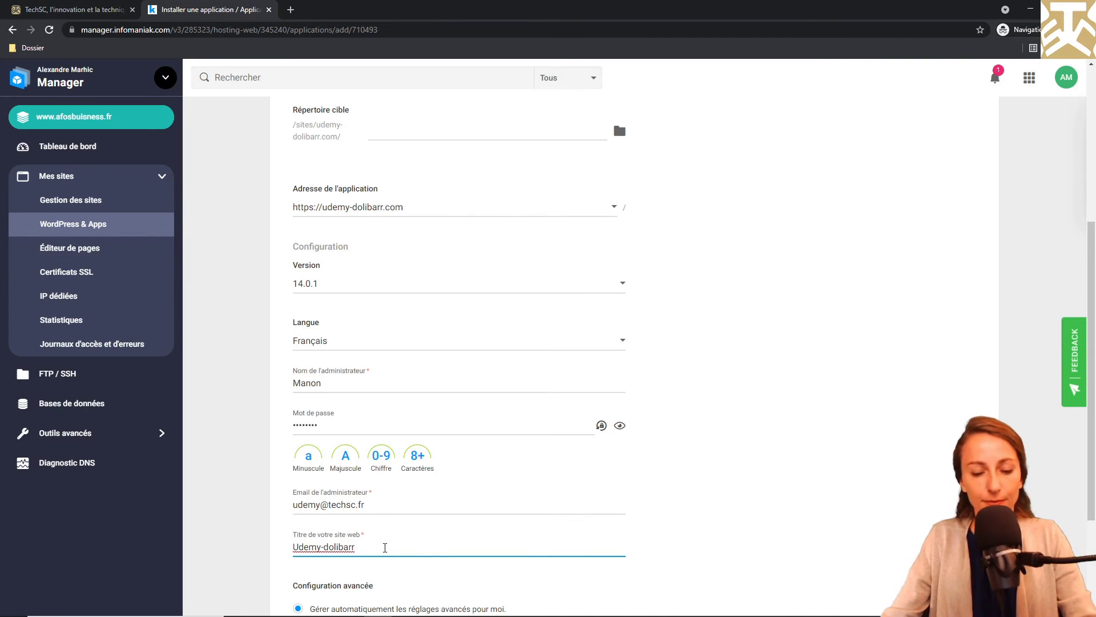
scroll(385, 548, "down", 3)
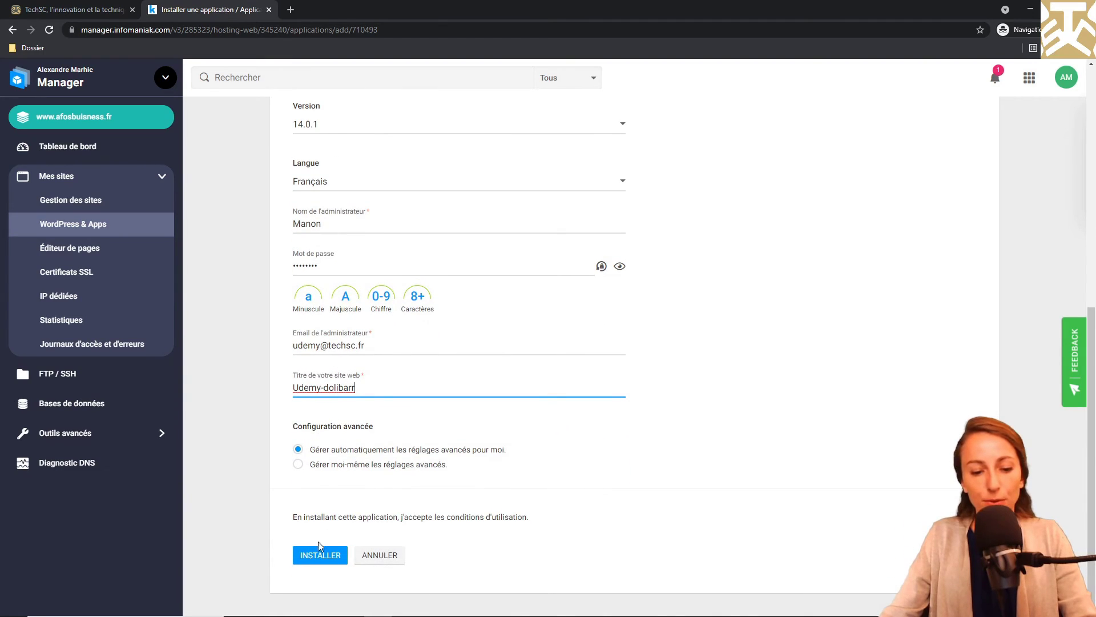
left_click(318, 557)
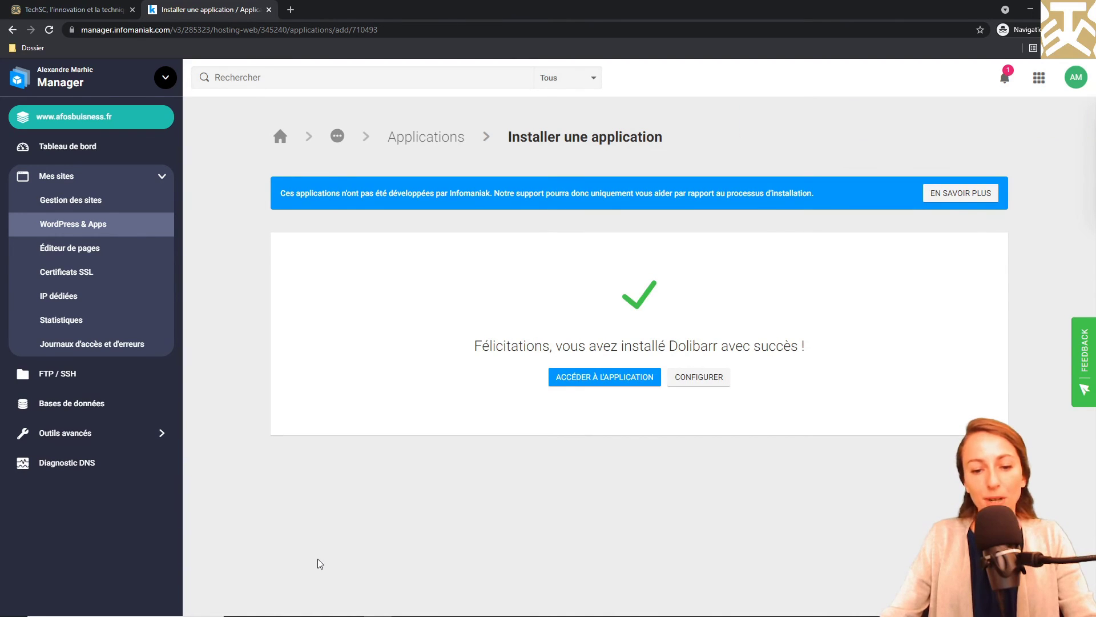
left_click(597, 375)
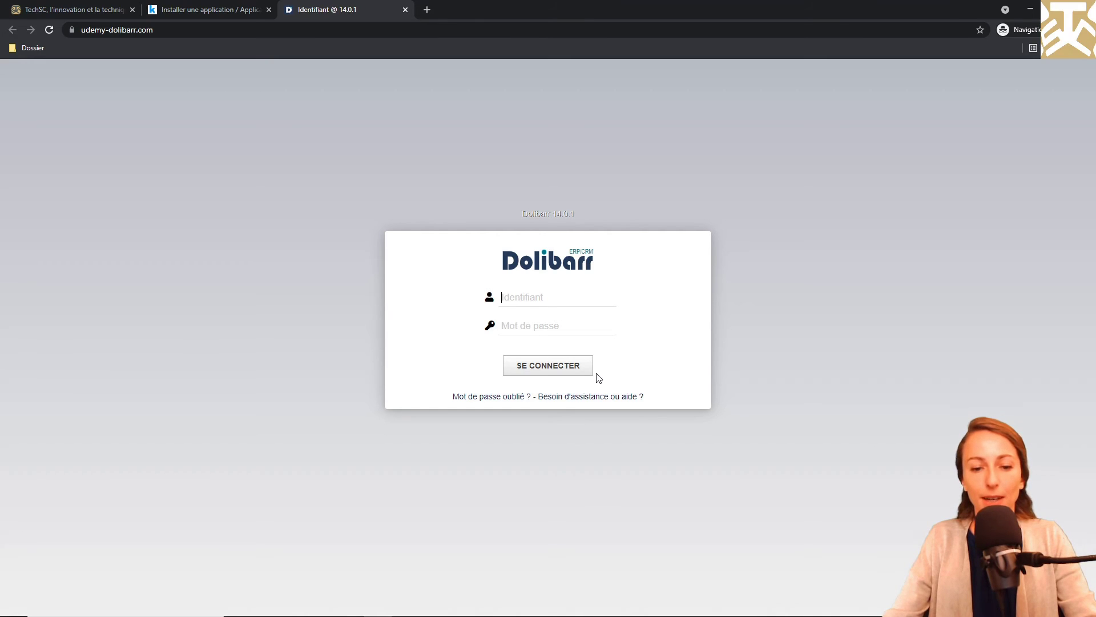
Log in to Dolibarr with the administrator username and password
type("M")
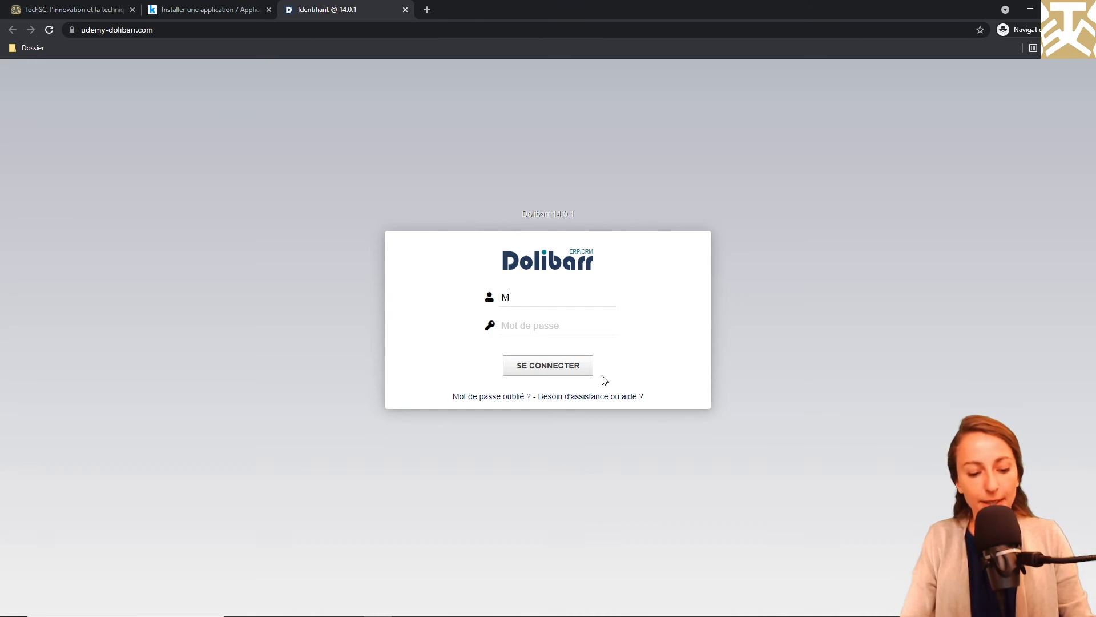
type("anon")
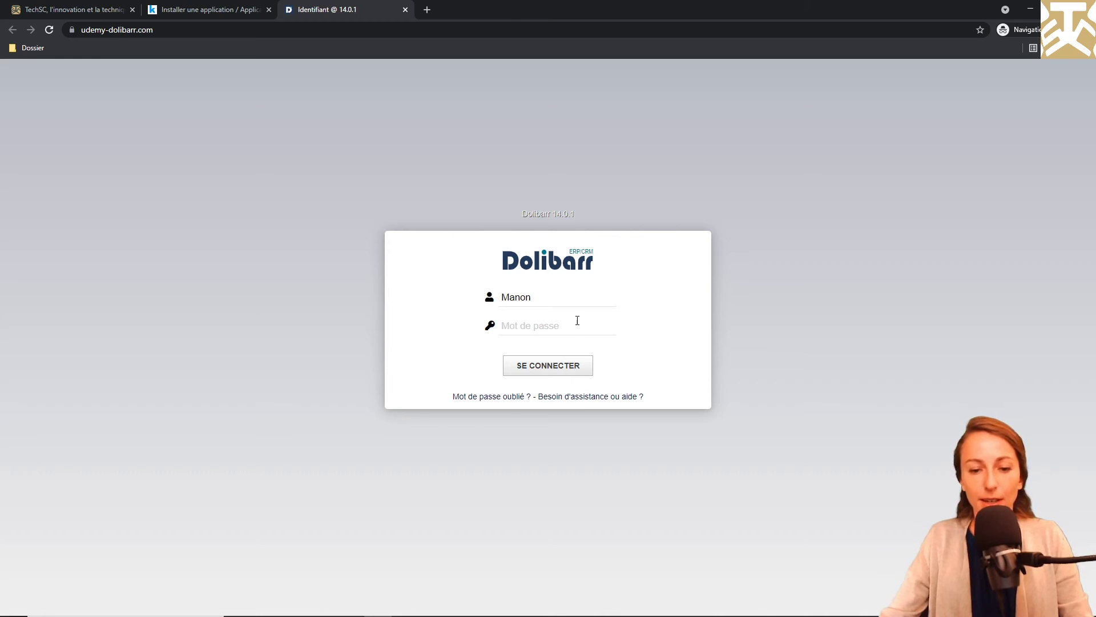
left_click(575, 324)
type("a*******")
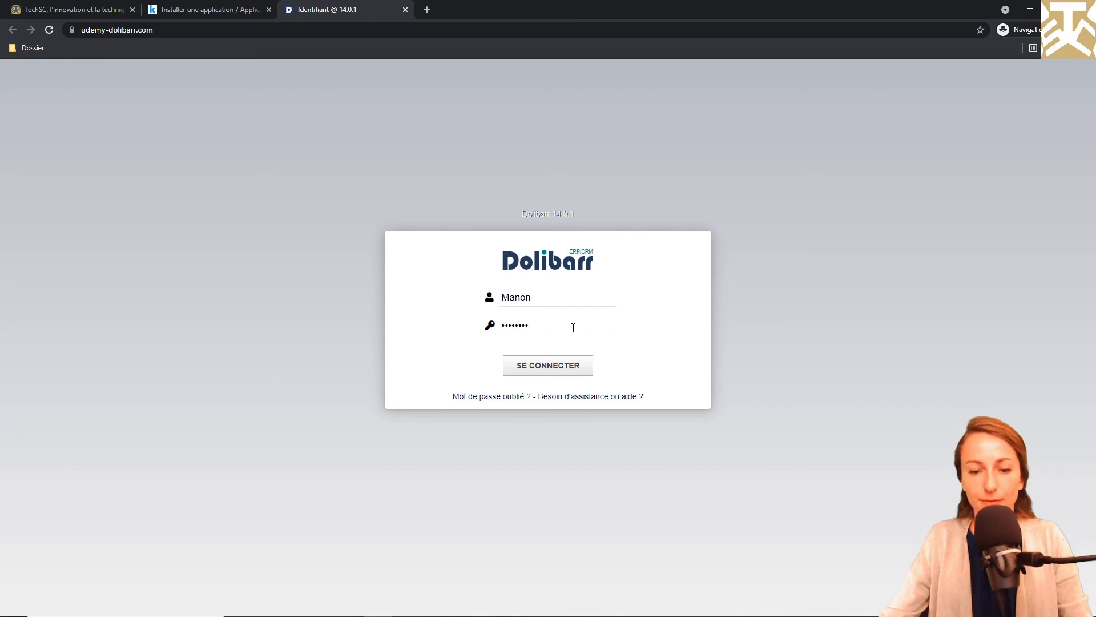
left_click(575, 364)
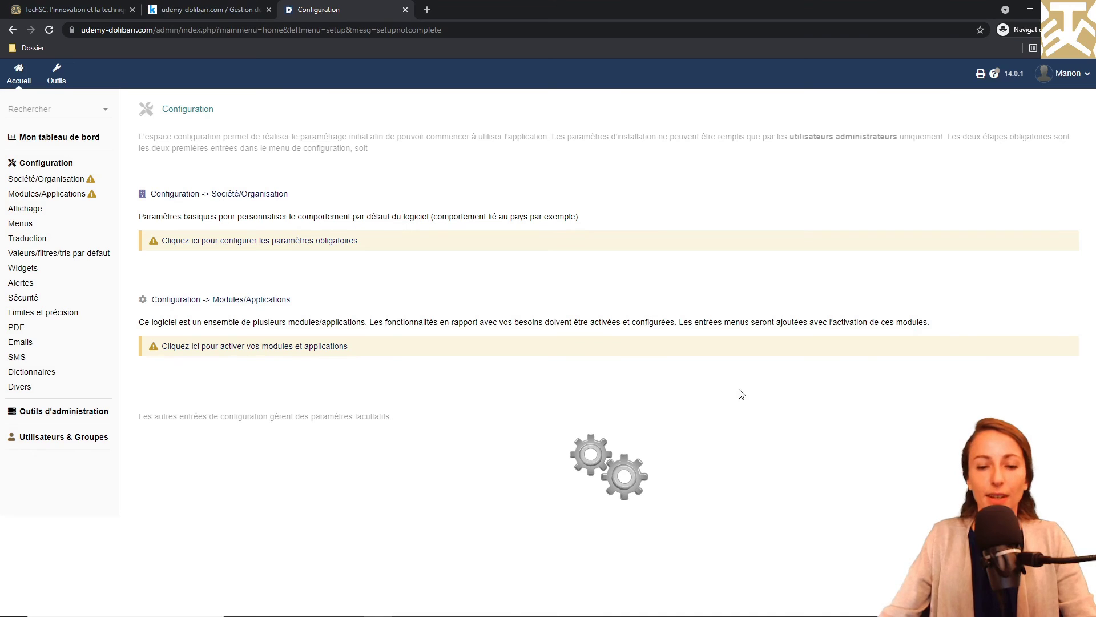
Open the Dolibarr app's configuration on udemy-dolibarr.com to review its automatic update and backup settings
left_click(204, 9)
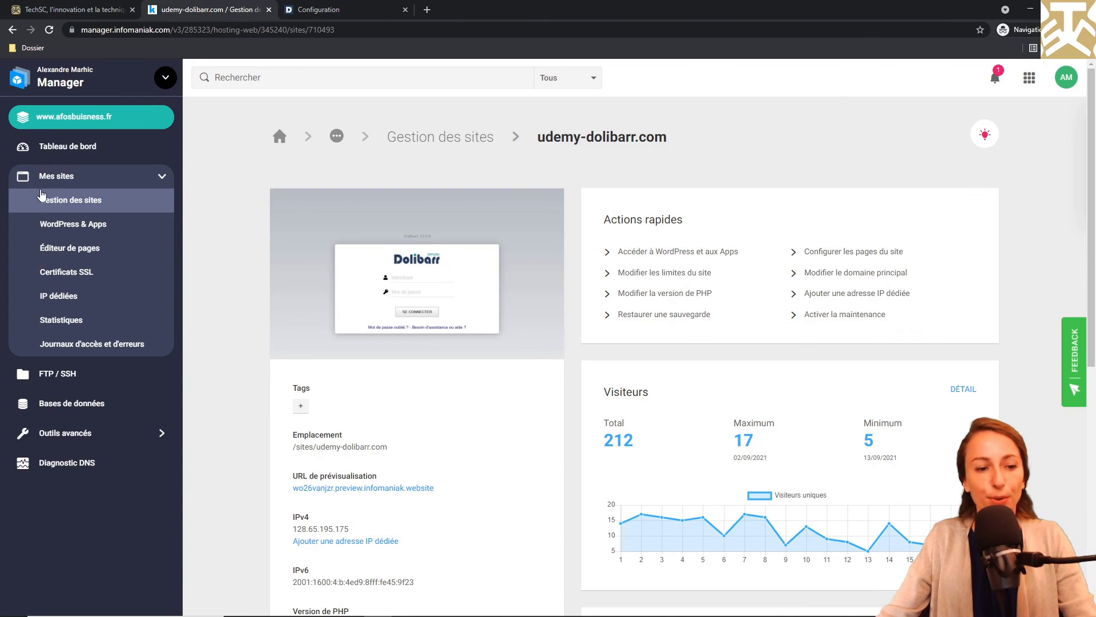
left_click(64, 206)
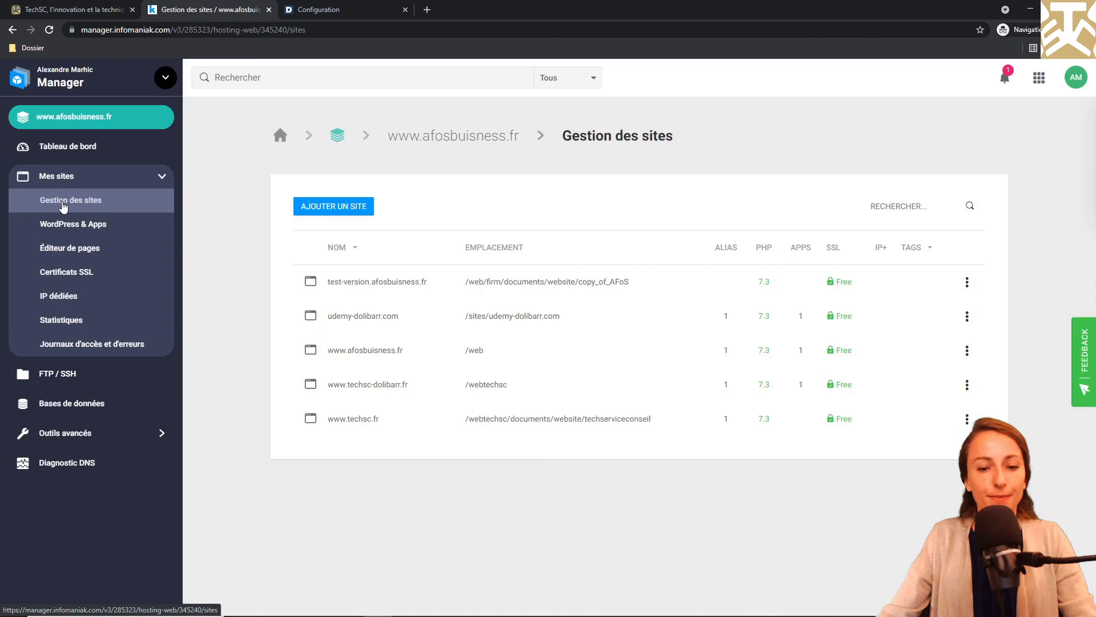
left_click(347, 324)
scroll(797, 447, "down", 6)
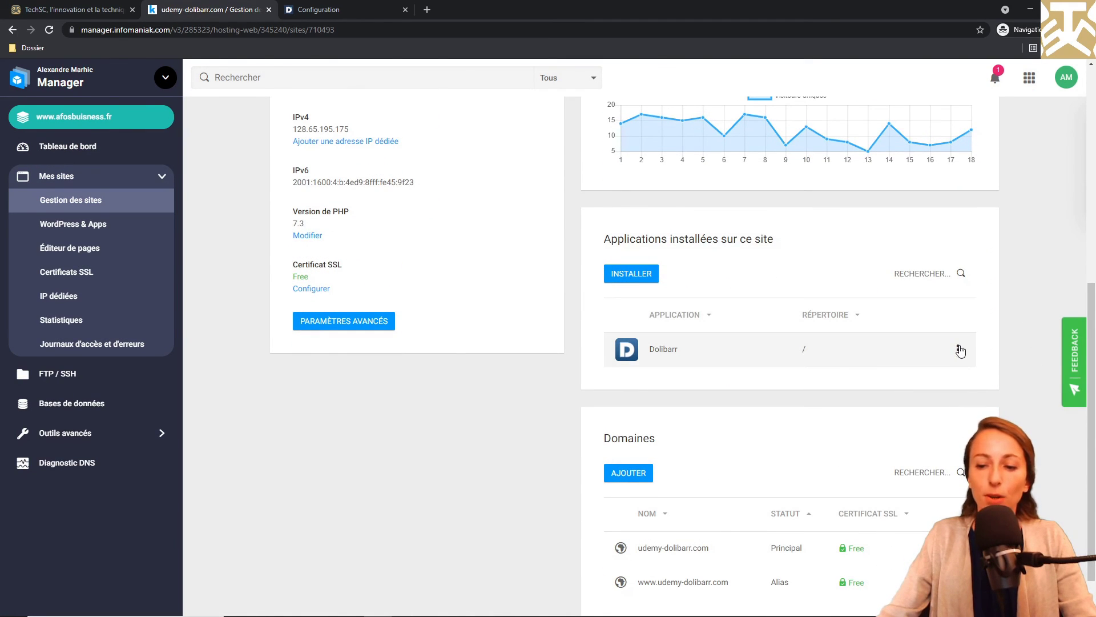
left_click(958, 351)
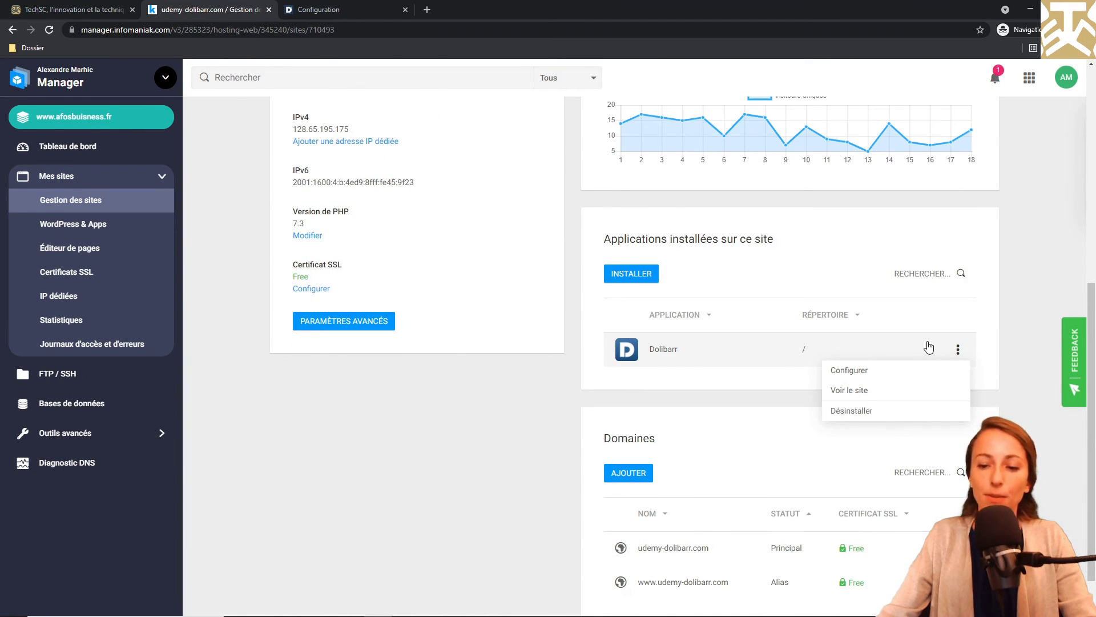
left_click(880, 377)
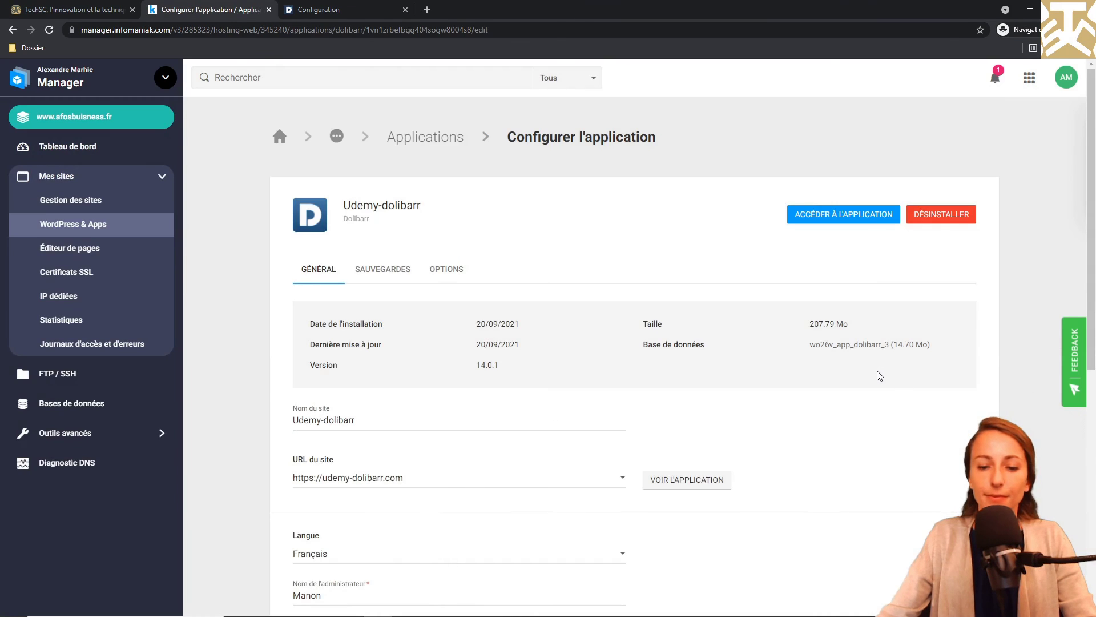
scroll(880, 376, "down", 7)
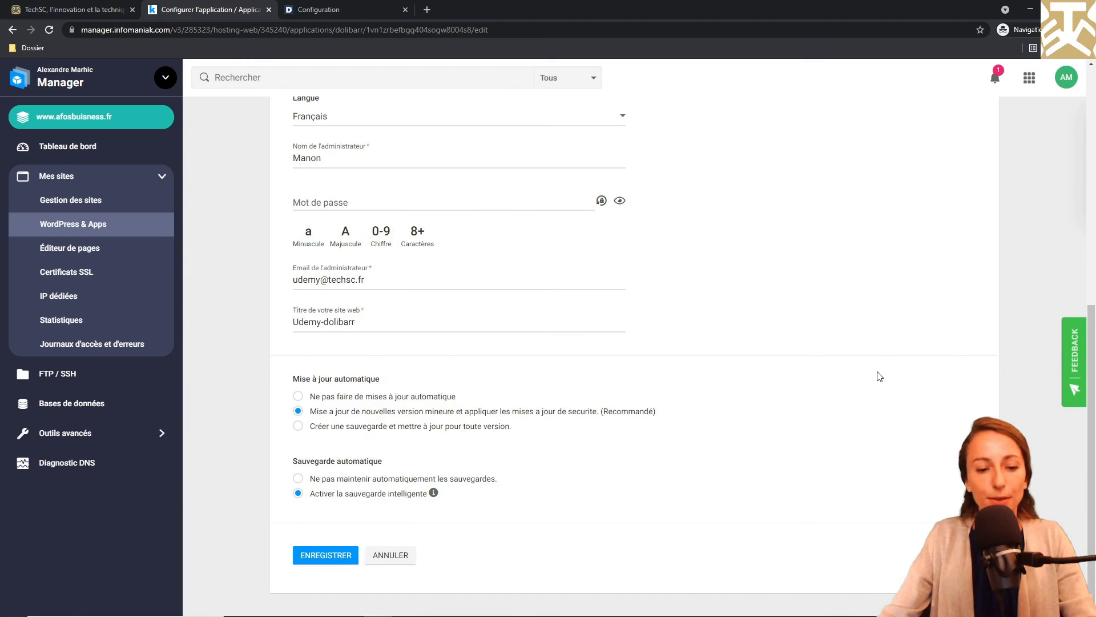